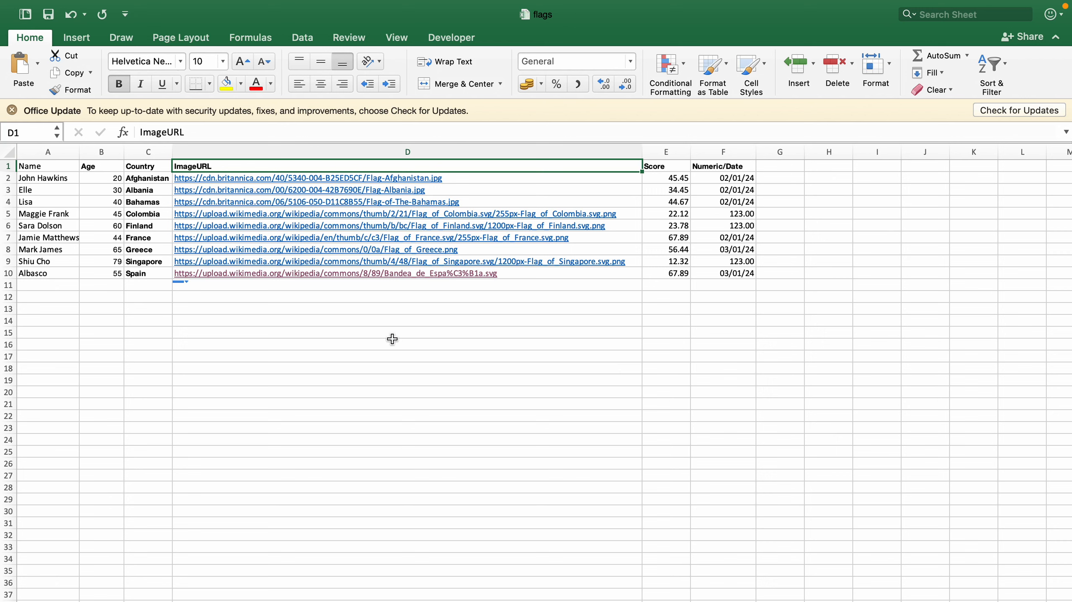
# Examine the columns and values of the flags spreadsheet, including the Score and Numeric/Date columns
pyautogui.press('Down')
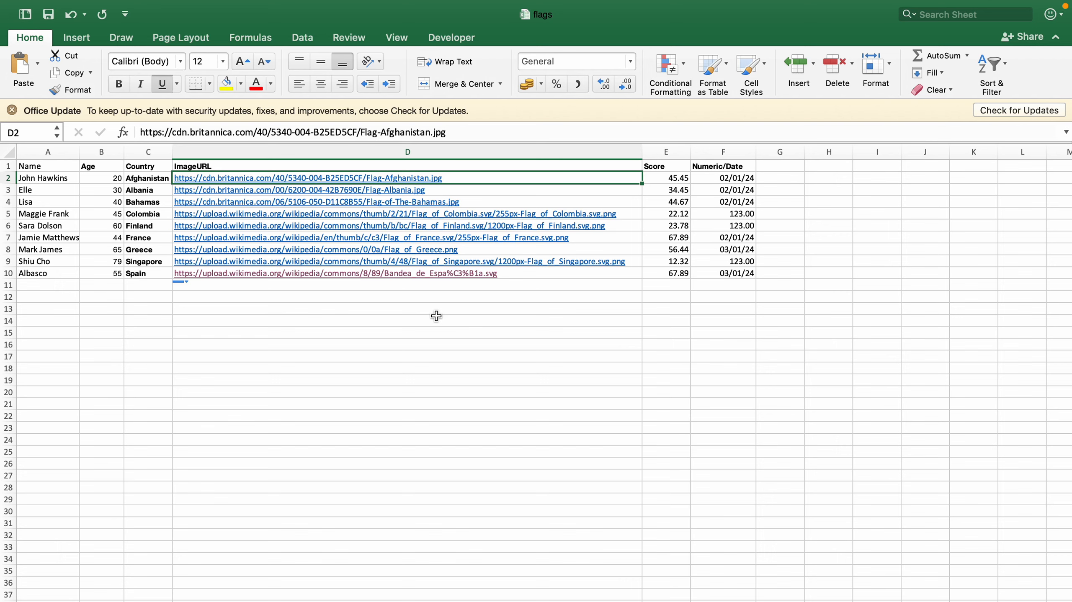
pyautogui.click(665, 178)
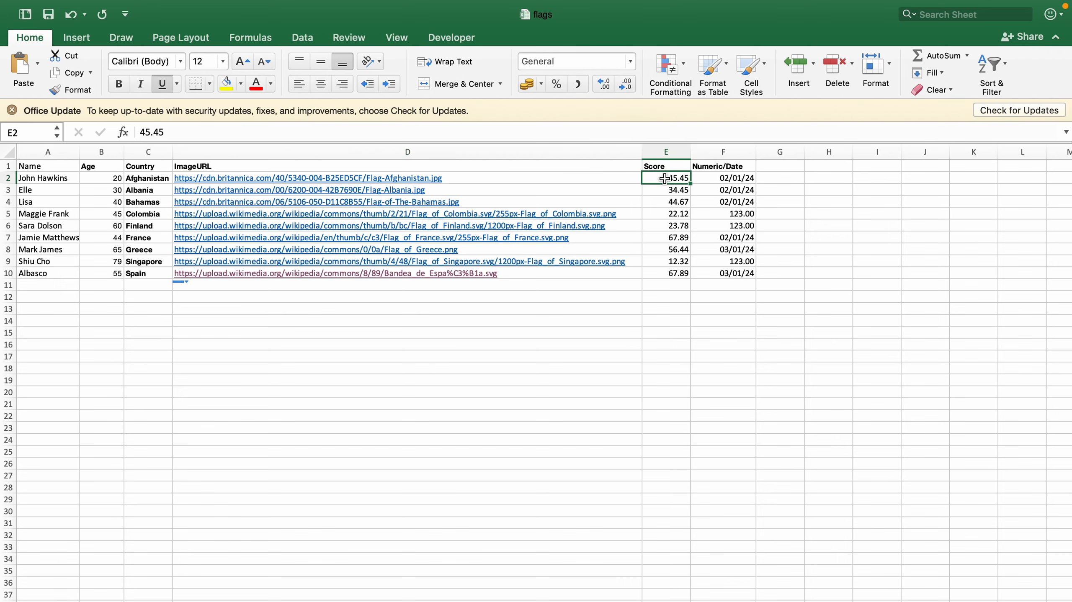
pyautogui.click(746, 176)
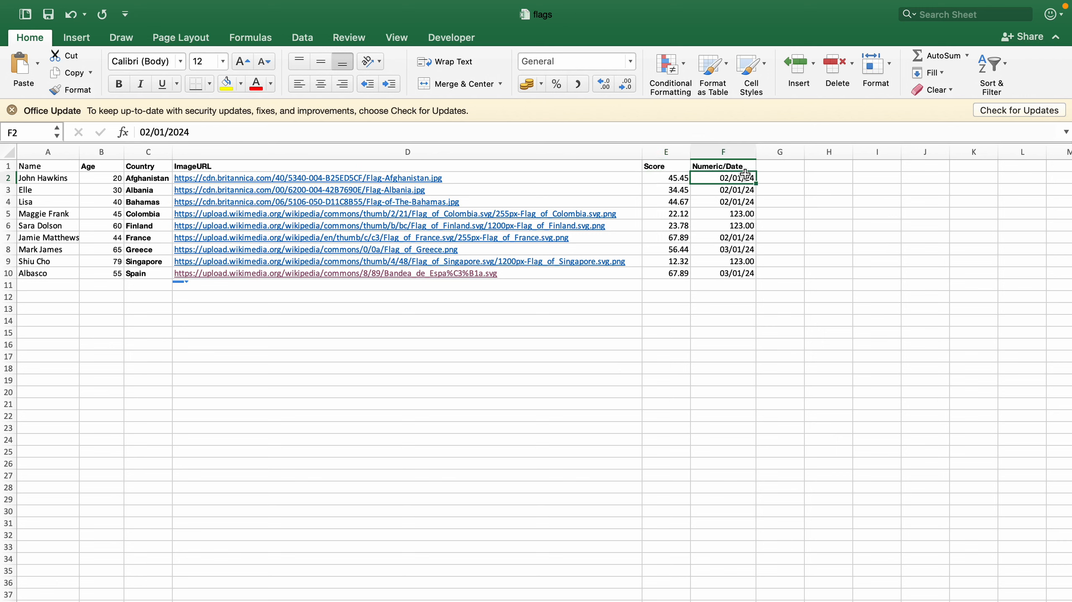
pyautogui.click(751, 151)
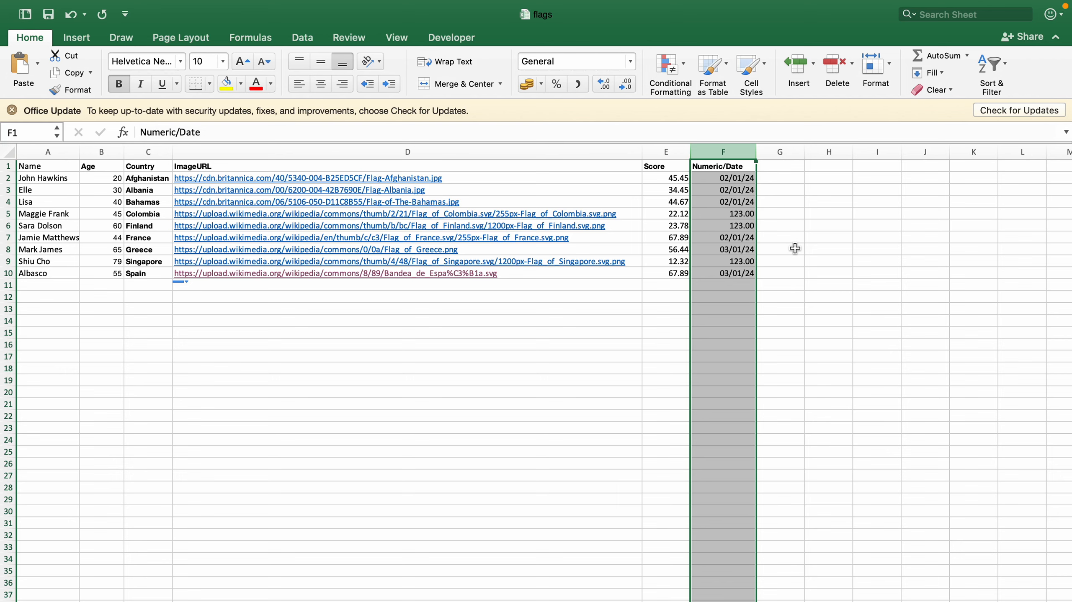
pyautogui.click(794, 248)
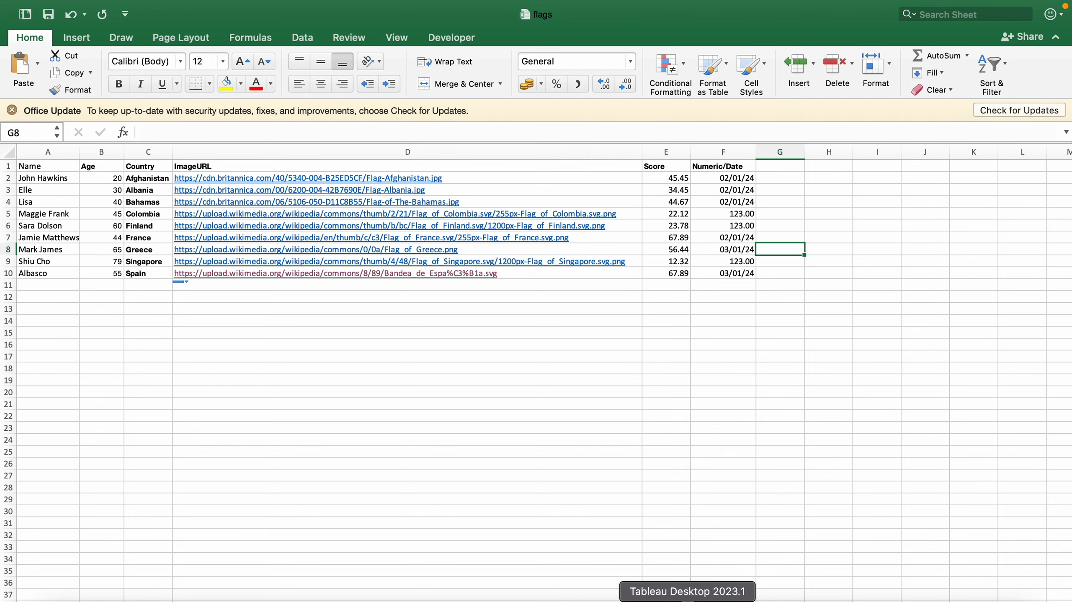
# Switch to Tableau, connect to the flags.xlsx Excel workbook, and return to Sheet 3
pyautogui.click(687, 599)
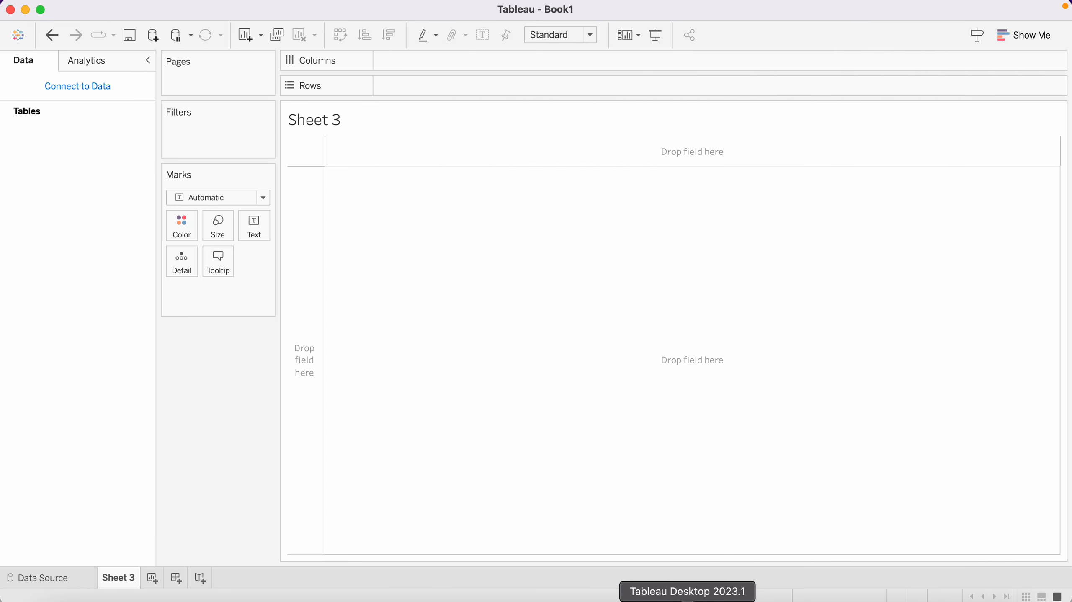
pyautogui.click(78, 87)
pyautogui.click(201, 143)
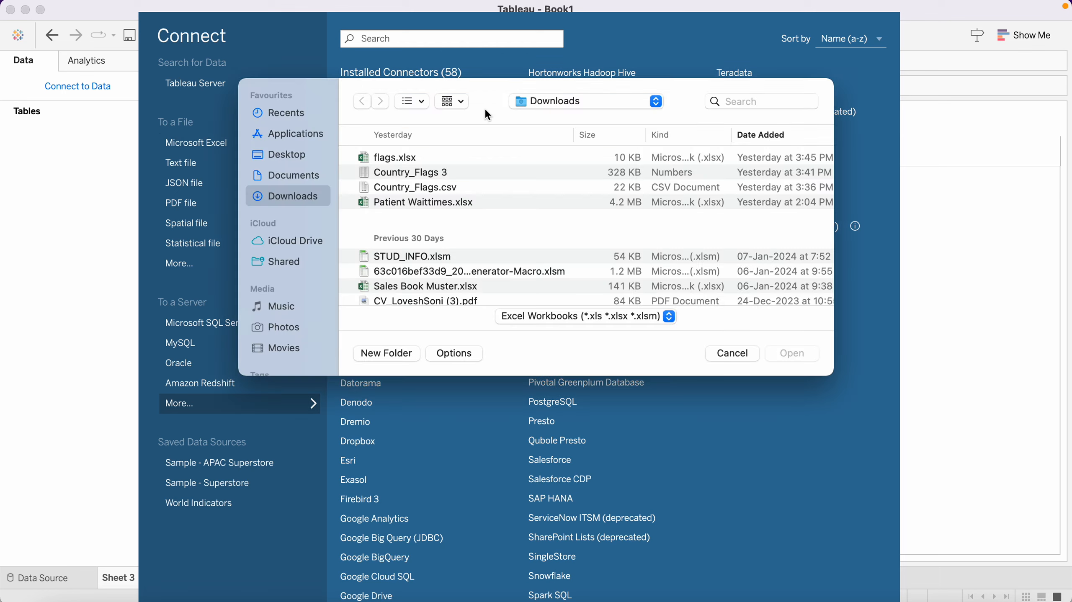
pyautogui.doubleClick(396, 159)
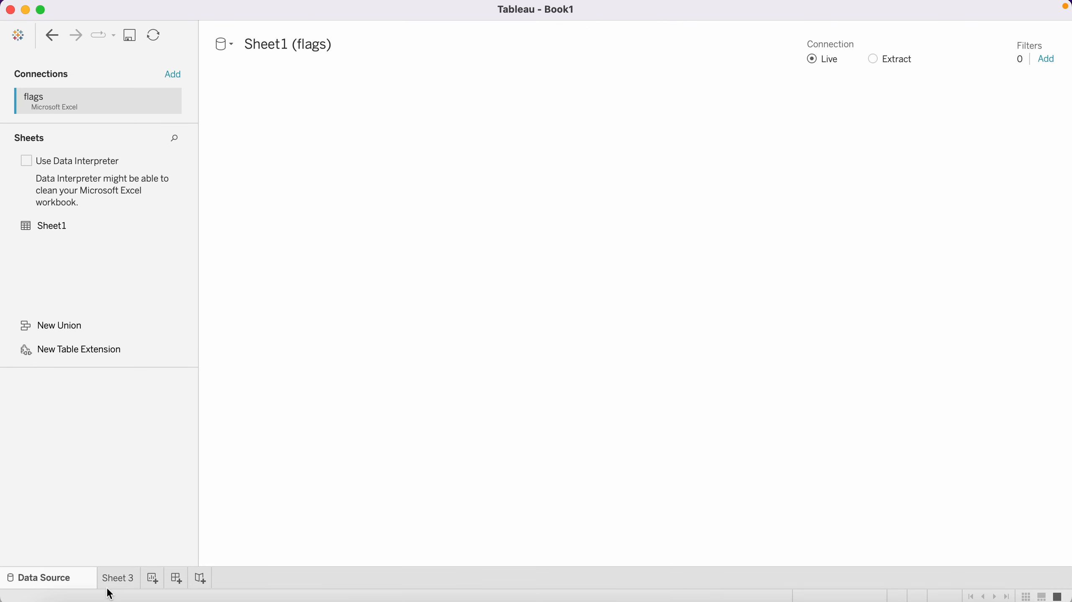
pyautogui.click(119, 580)
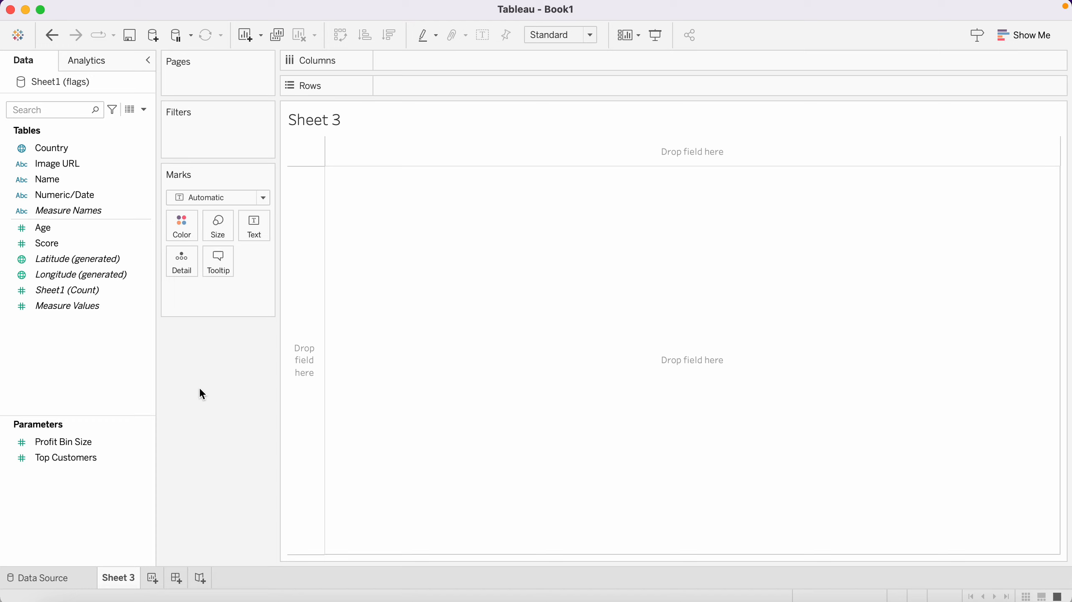
# Inspect the Country field's geographic role options without changing them
pyautogui.click(28, 148)
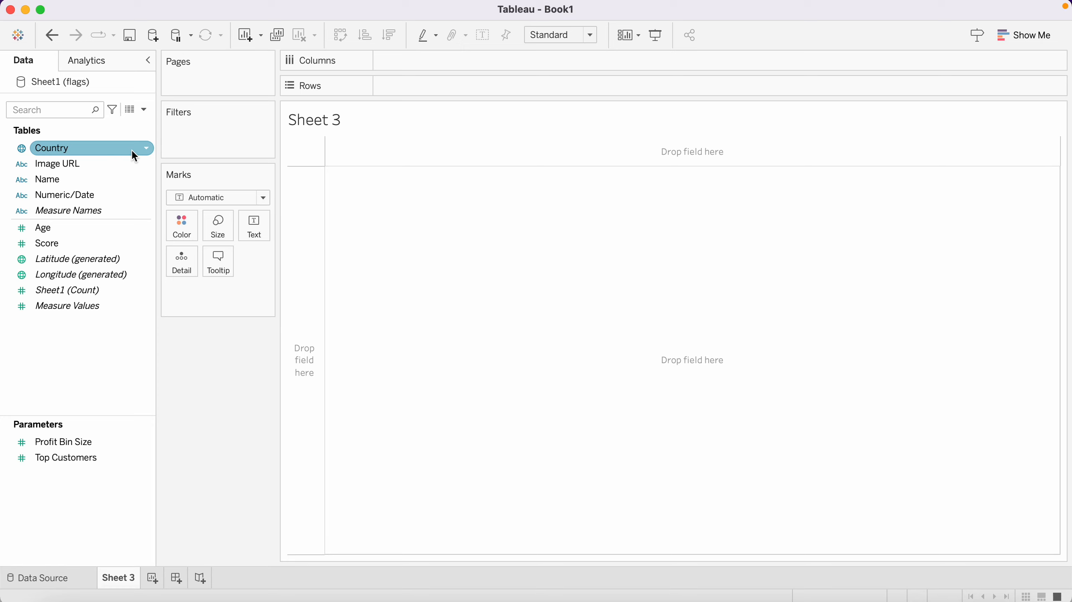
pyautogui.click(143, 151)
pyautogui.moveTo(195, 337)
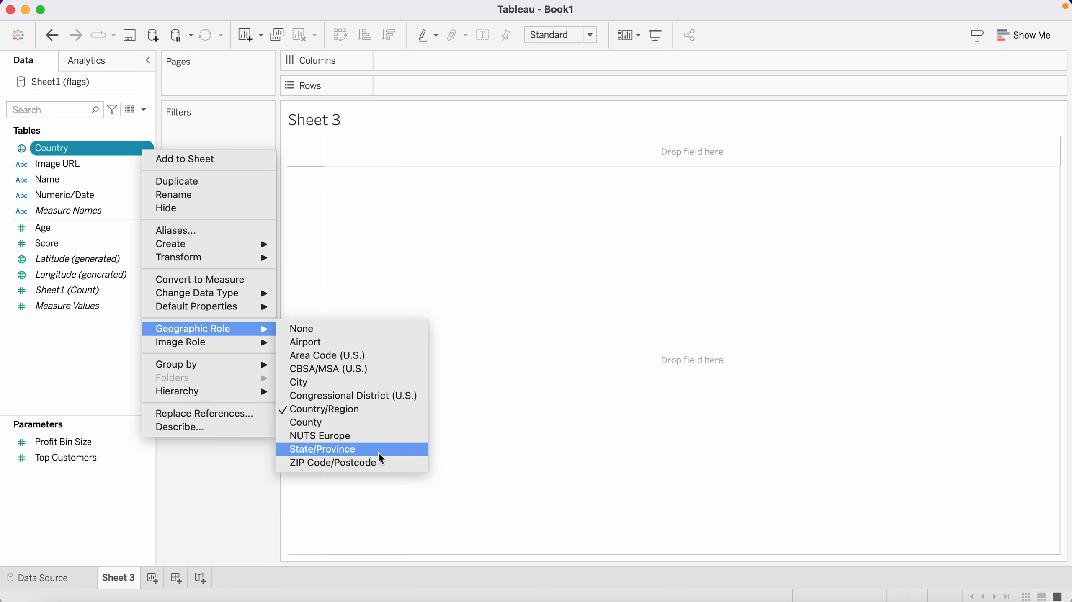
pyautogui.click(237, 480)
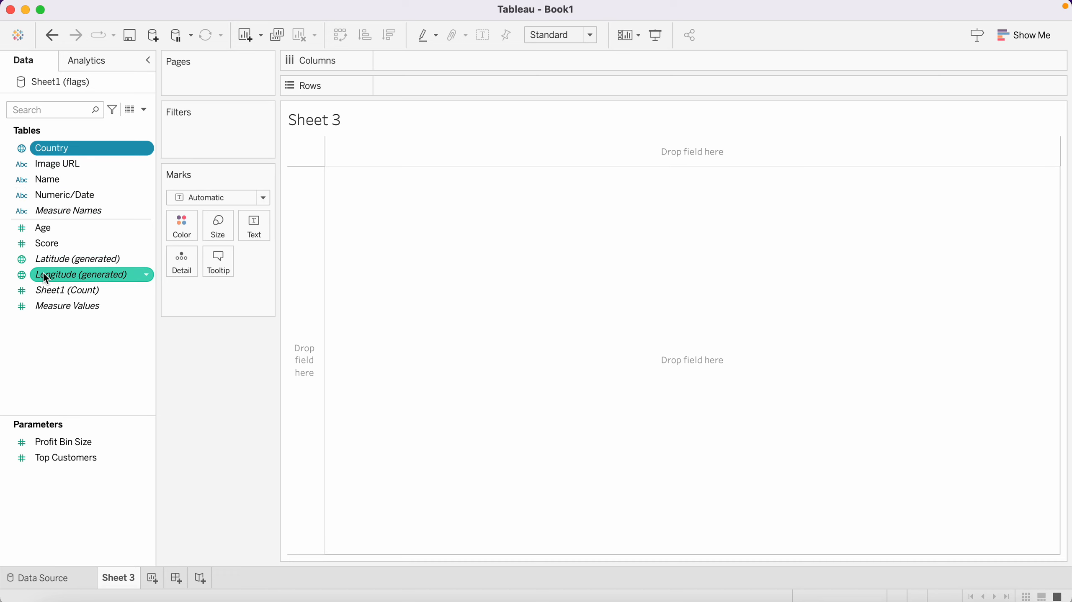
# Add the Name and Country fields to Rows to build a text table
pyautogui.moveTo(42, 277)
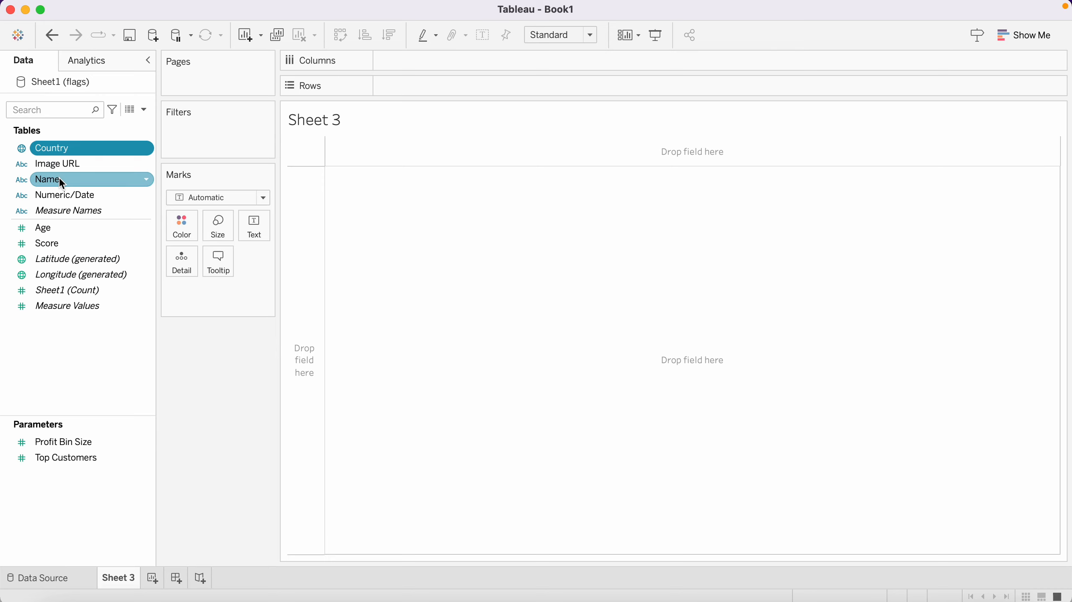
pyautogui.moveTo(59, 177); pyautogui.dragTo(427, 82)
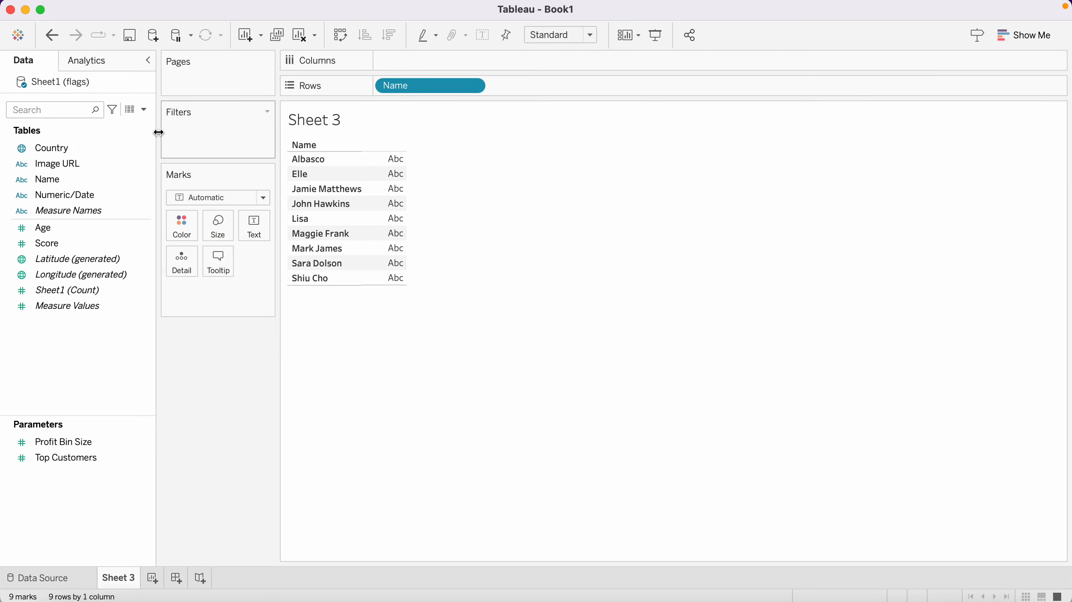
pyautogui.click(69, 149)
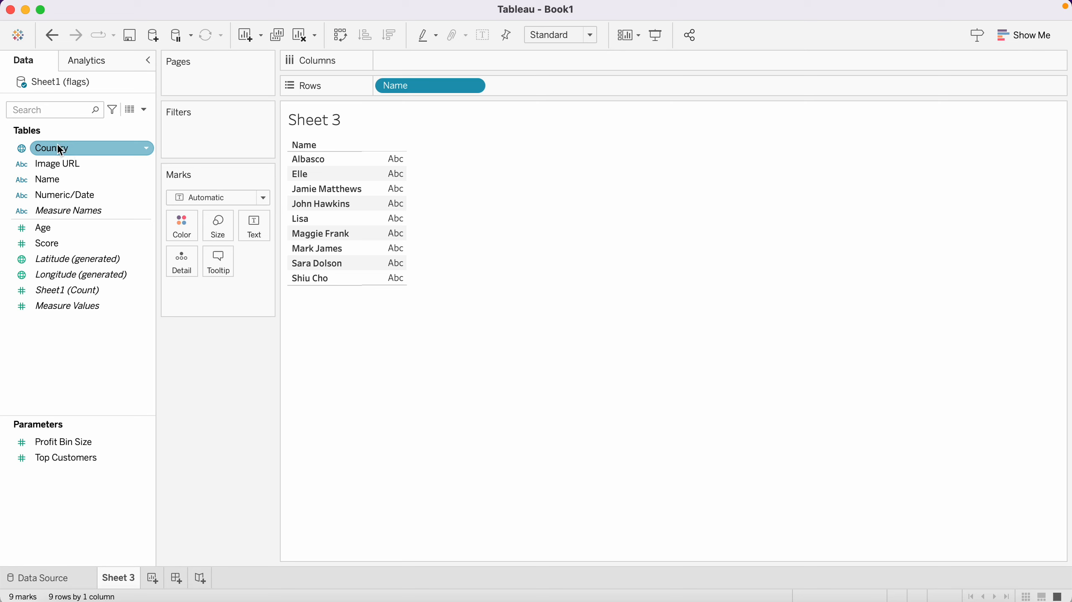
pyautogui.doubleClick(60, 149)
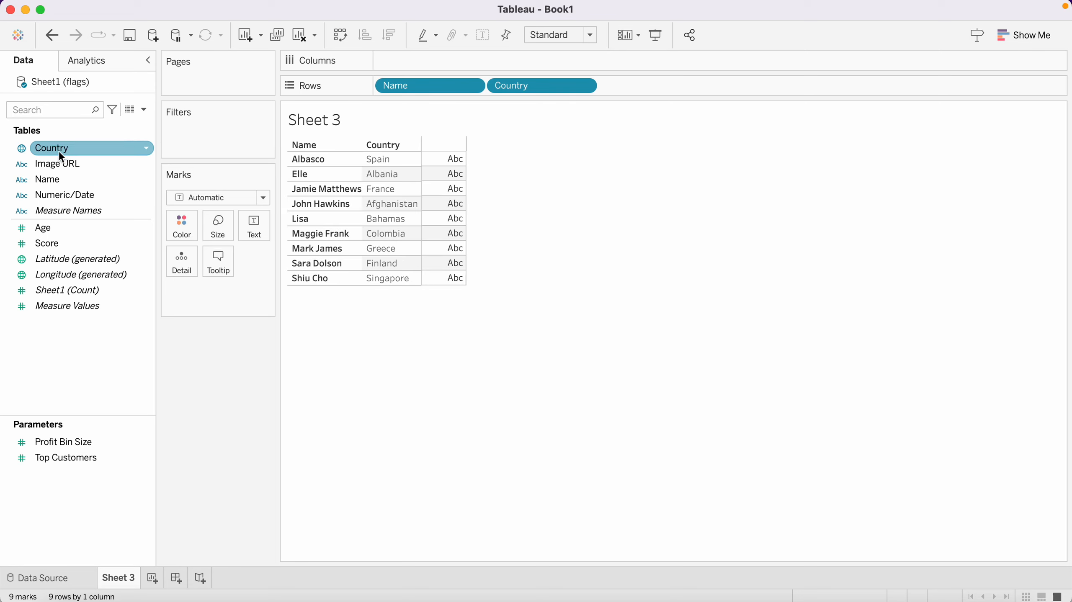
pyautogui.click(335, 185)
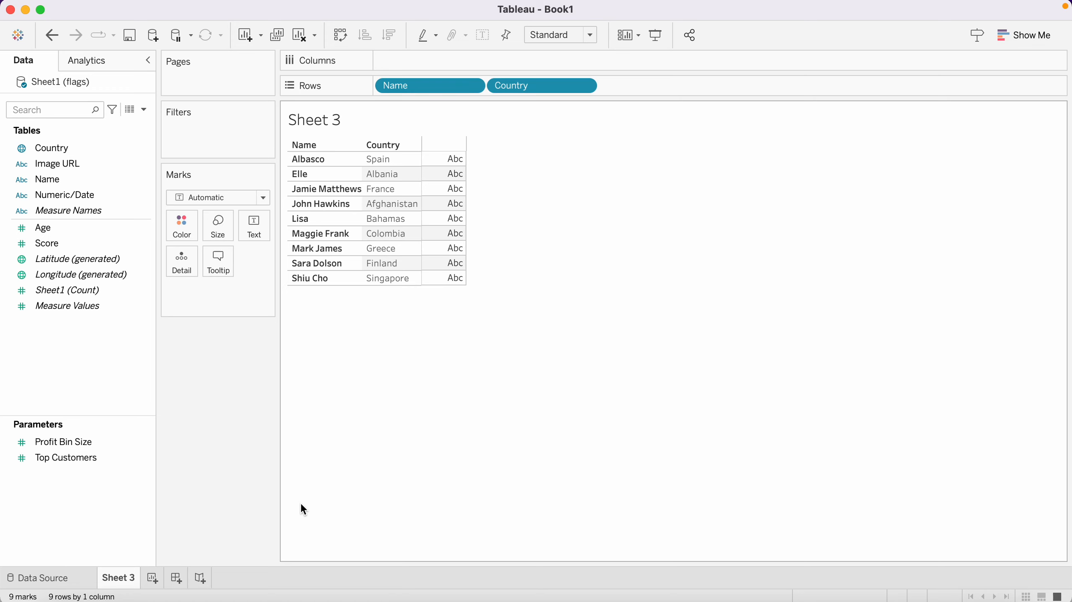
# Create a new worksheet and add Country to plot the countries on a map
pyautogui.click(153, 577)
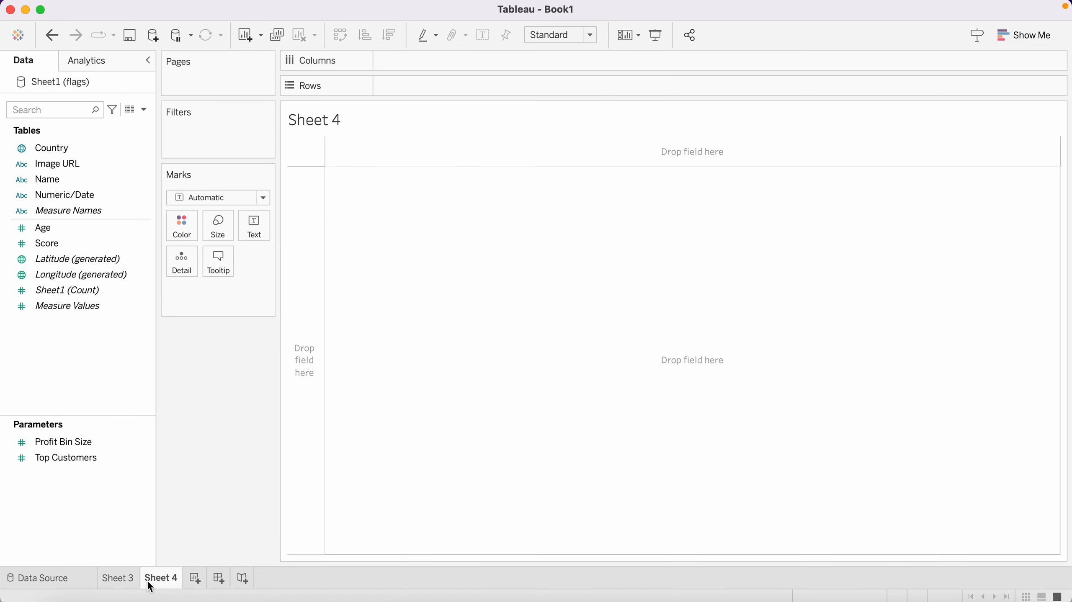
pyautogui.doubleClick(51, 148)
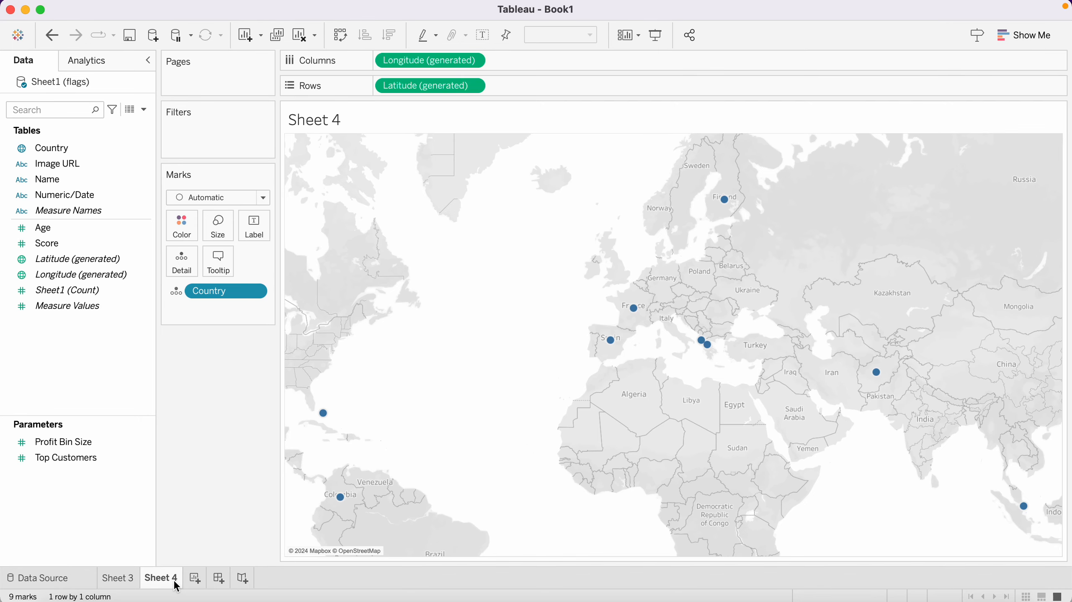
# Return to Sheet 3 and add the Image URL and Numeric/Date fields to Rows
pyautogui.click(120, 578)
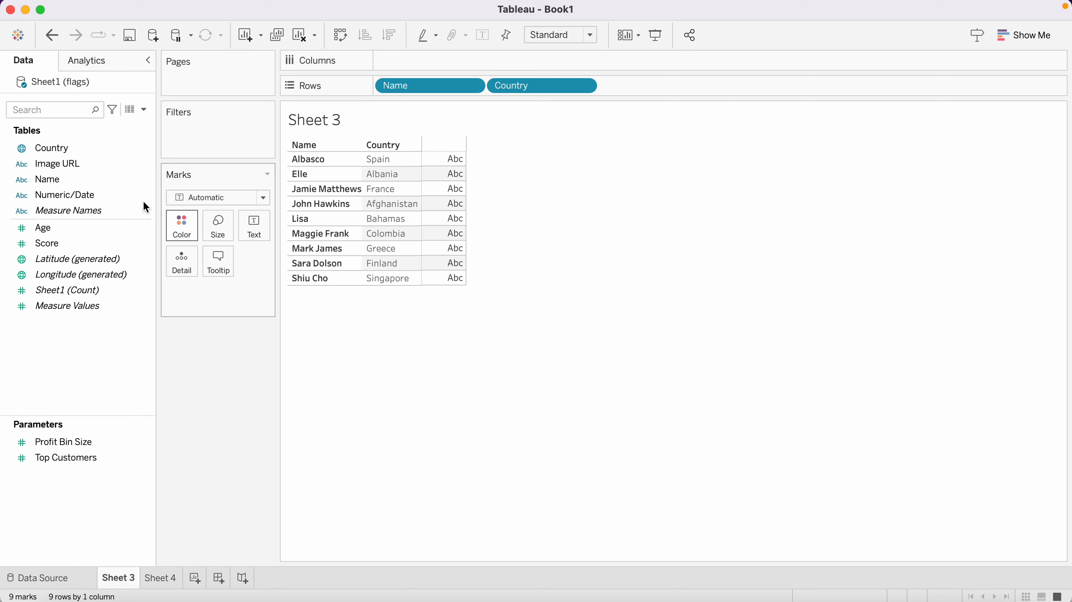
pyautogui.doubleClick(60, 162)
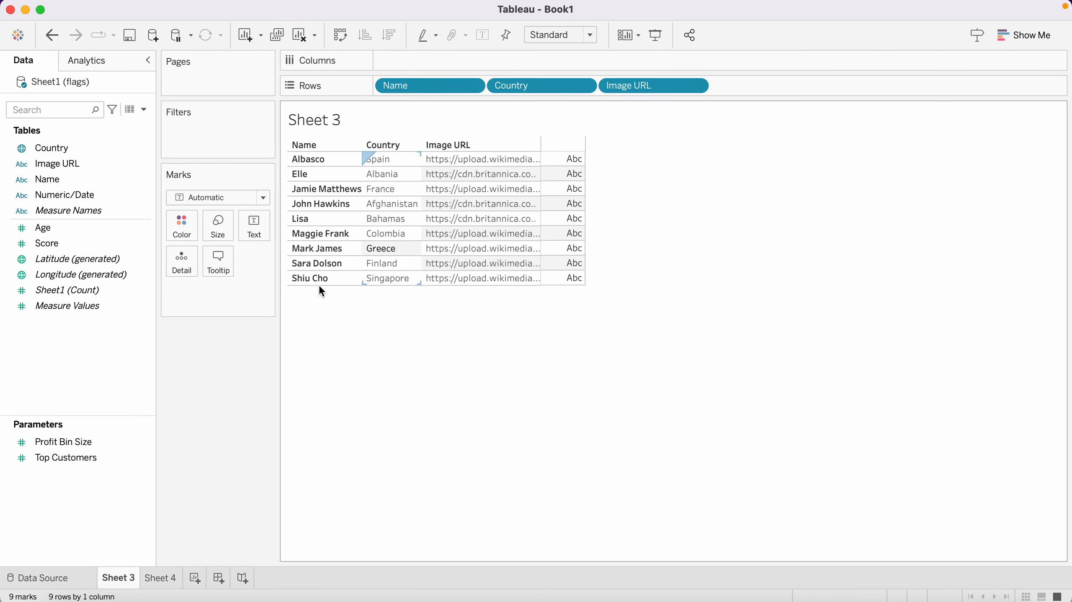
pyautogui.doubleClick(60, 198)
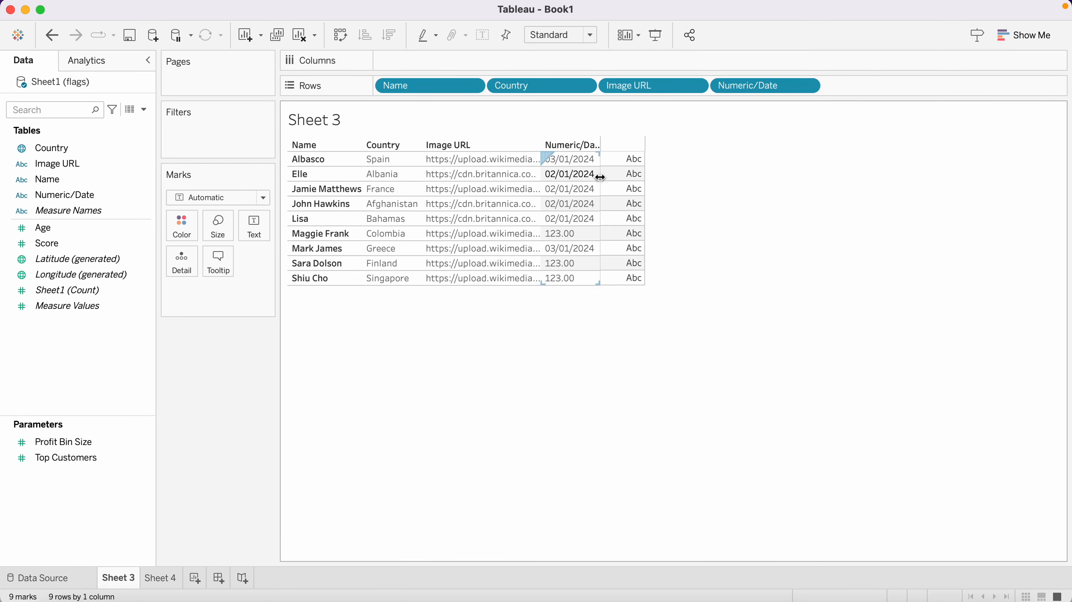
# Widen the Numeric/Date and Image URL columns in the table
pyautogui.moveTo(599, 177); pyautogui.dragTo(755, 177)
pyautogui.moveTo(540, 178); pyautogui.dragTo(727, 179)
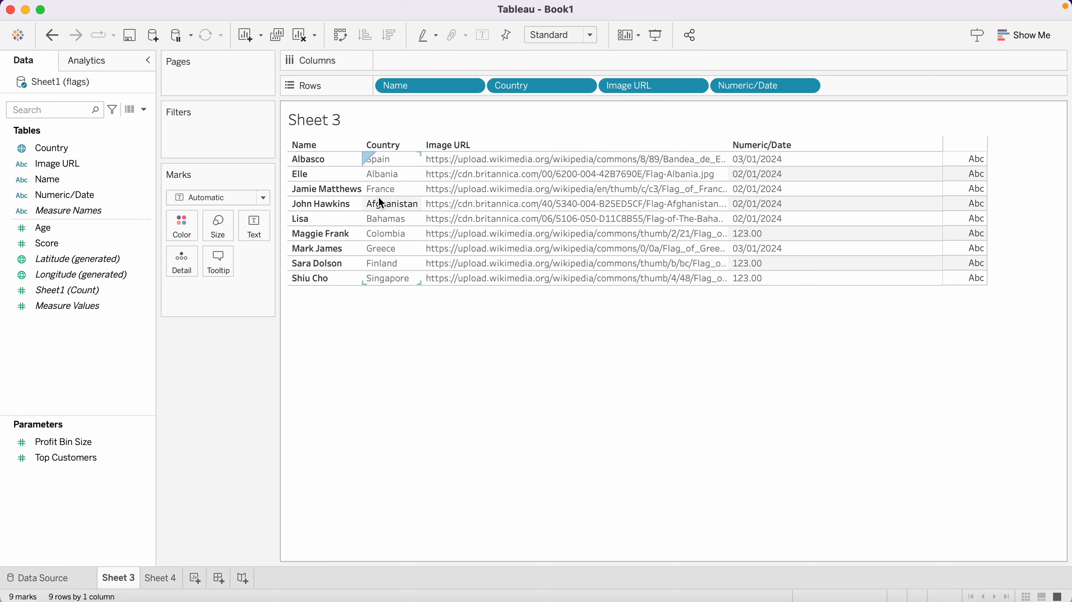
# Set the Image URL field's image role to URL so flags display as images
pyautogui.click(101, 148)
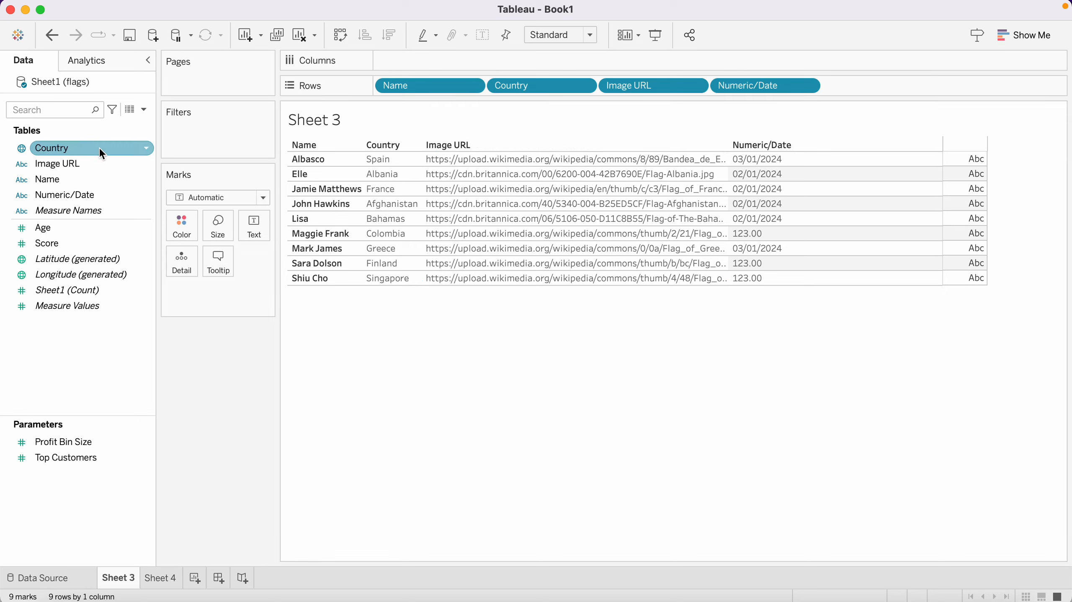
pyautogui.click(53, 223)
pyautogui.press('Up')
pyautogui.press('Up')
pyautogui.press('Up')
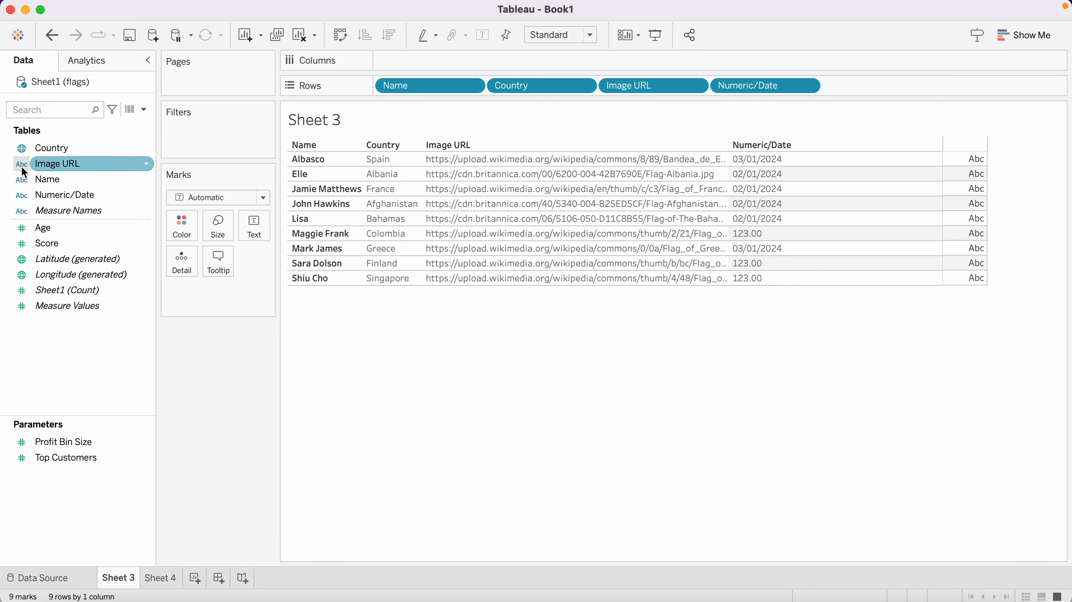
pyautogui.click(21, 165)
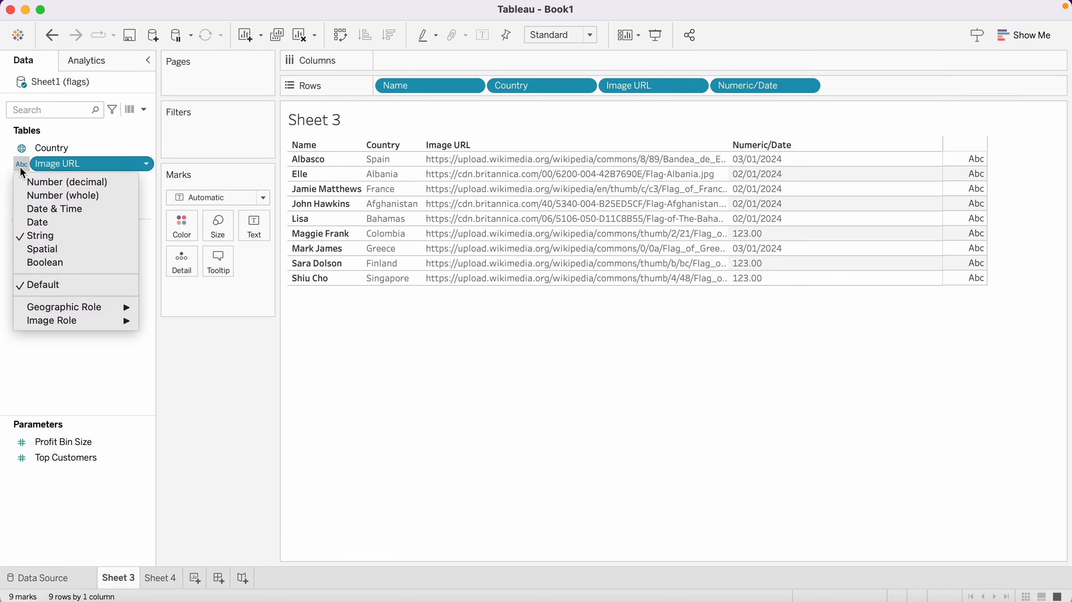
pyautogui.moveTo(69, 314)
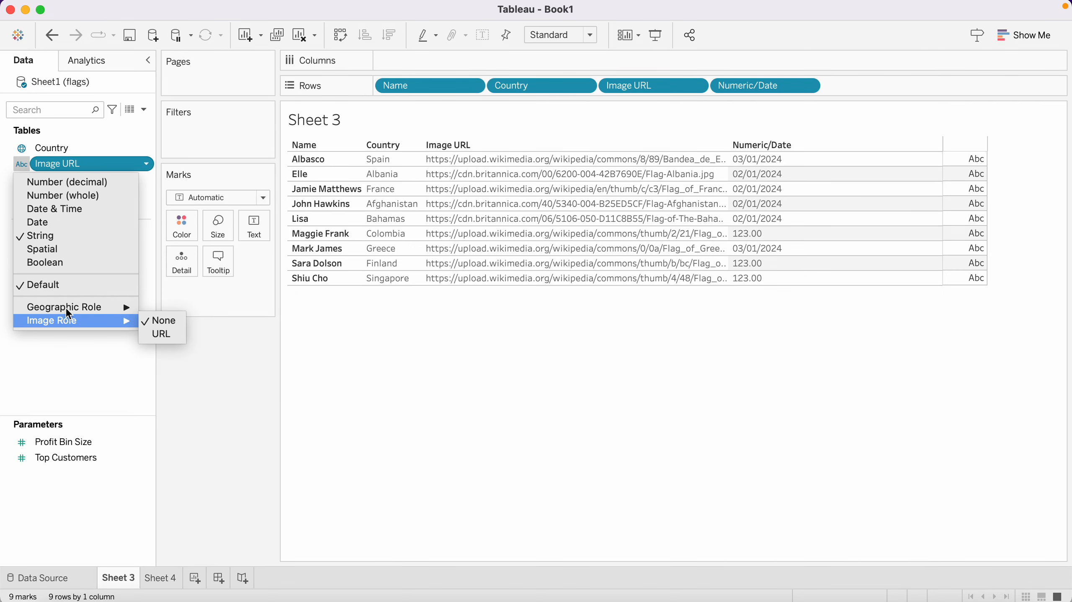
pyautogui.click(160, 335)
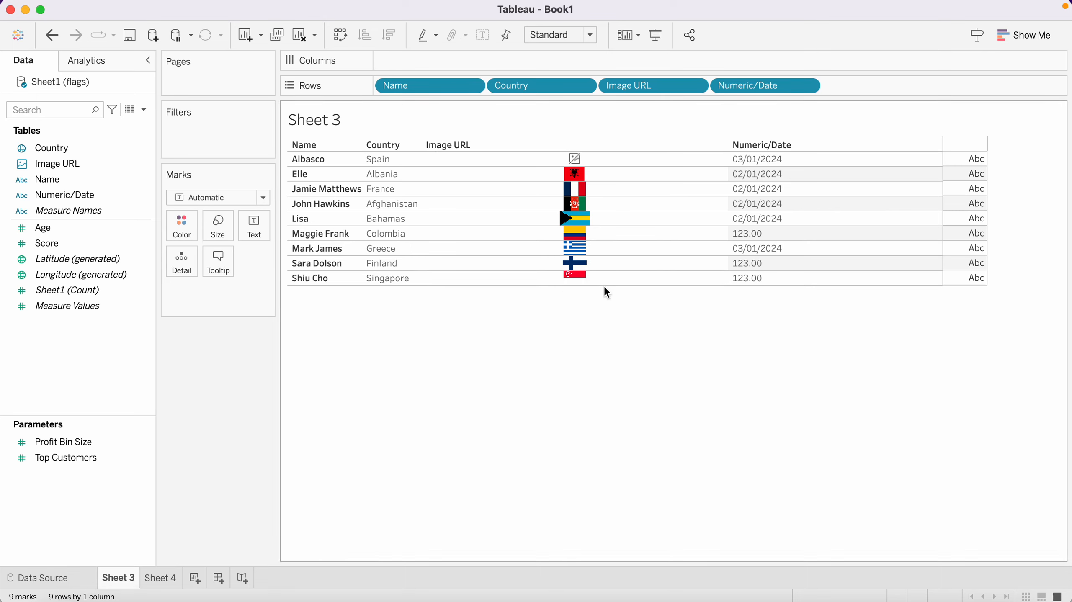
# Increase the table's row height to enlarge the flag images
pyautogui.moveTo(608, 272)
pyautogui.moveTo(607, 271); pyautogui.dragTo(607, 281)
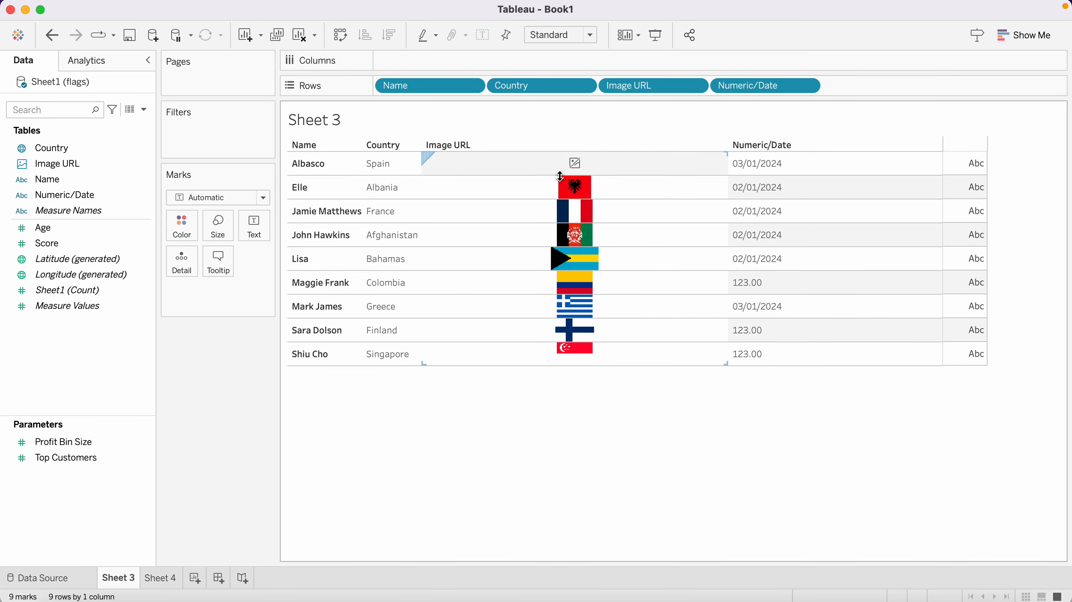
pyautogui.moveTo(574, 162)
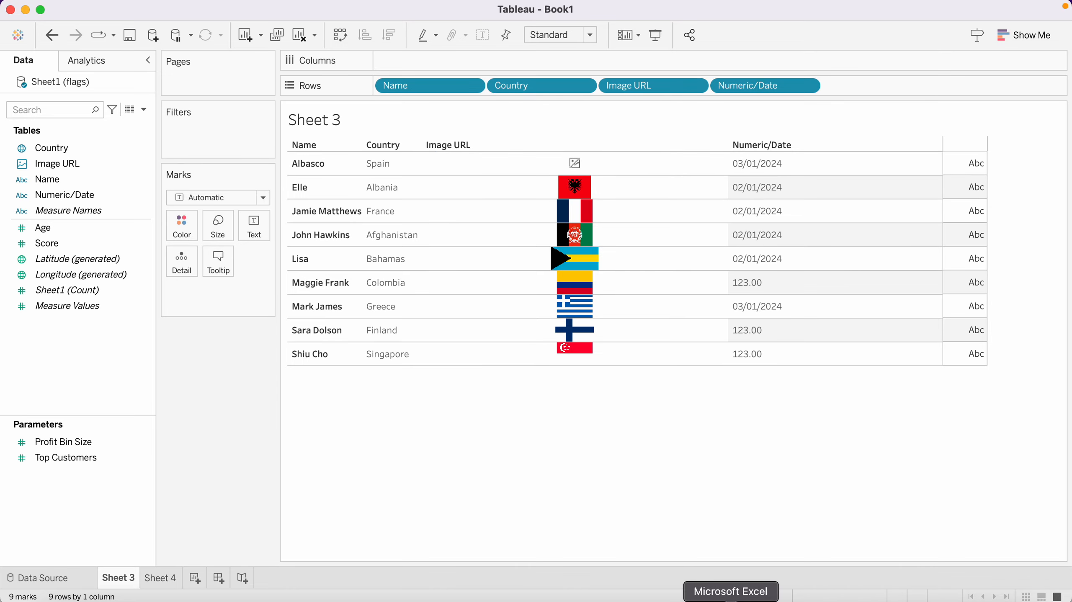
# Open the Spain flag's image link from the spreadsheet in the browser, then return to Tableau
pyautogui.click(730, 599)
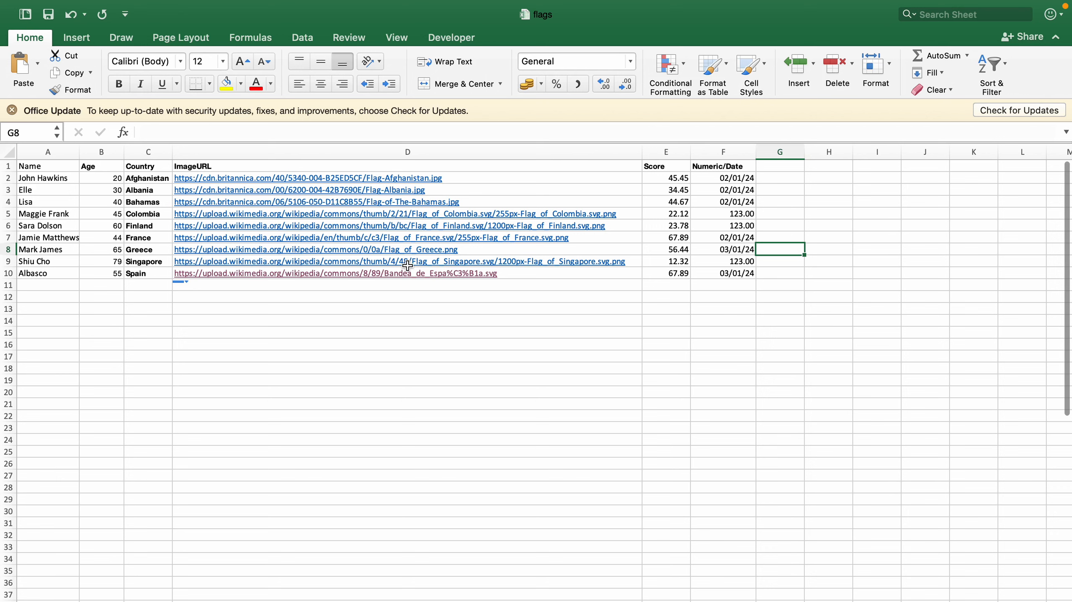
pyautogui.click(441, 275)
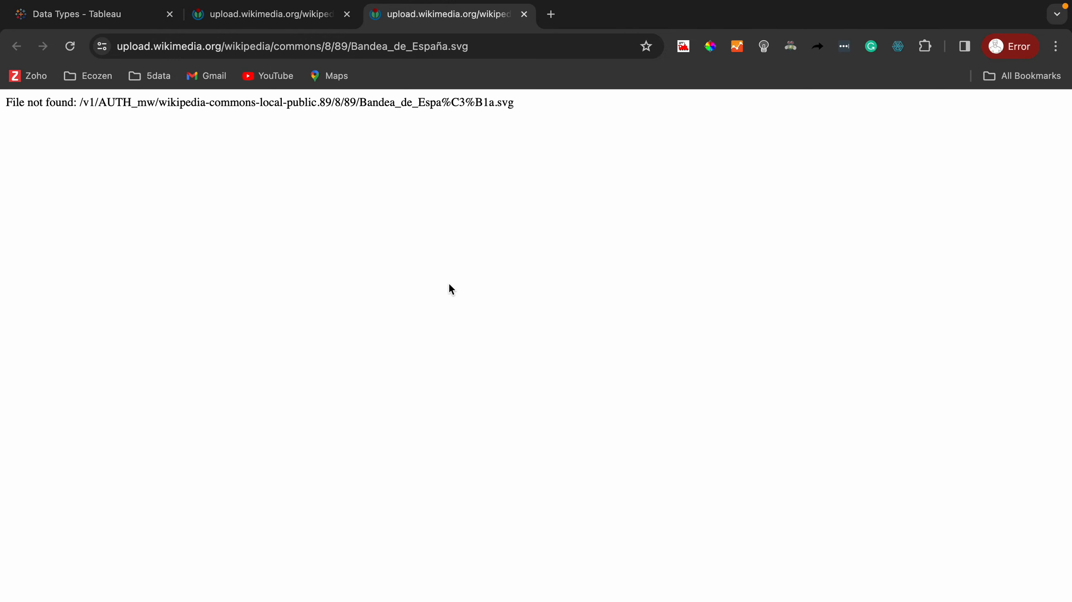
pyautogui.press('super+Tab')
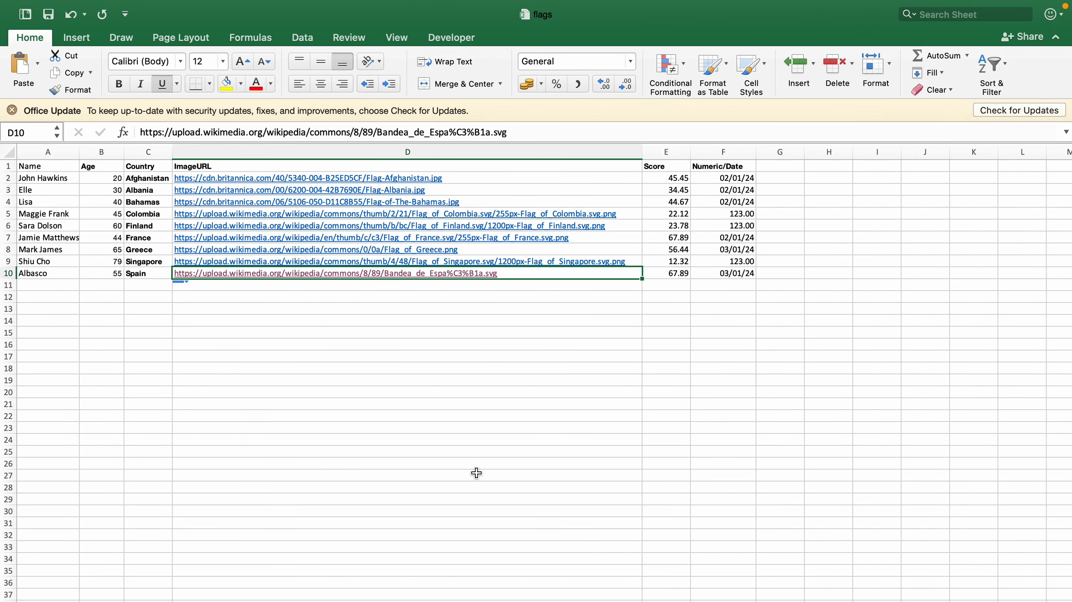
pyautogui.press('super+Tab')
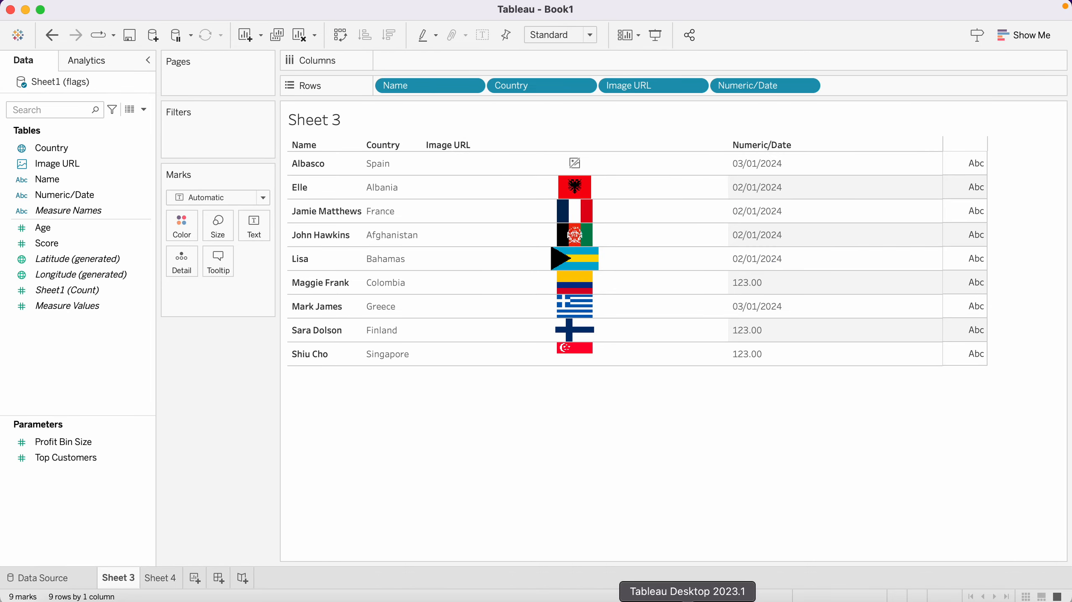
pyautogui.moveTo(67, 290); pyautogui.dragTo(237, 395)
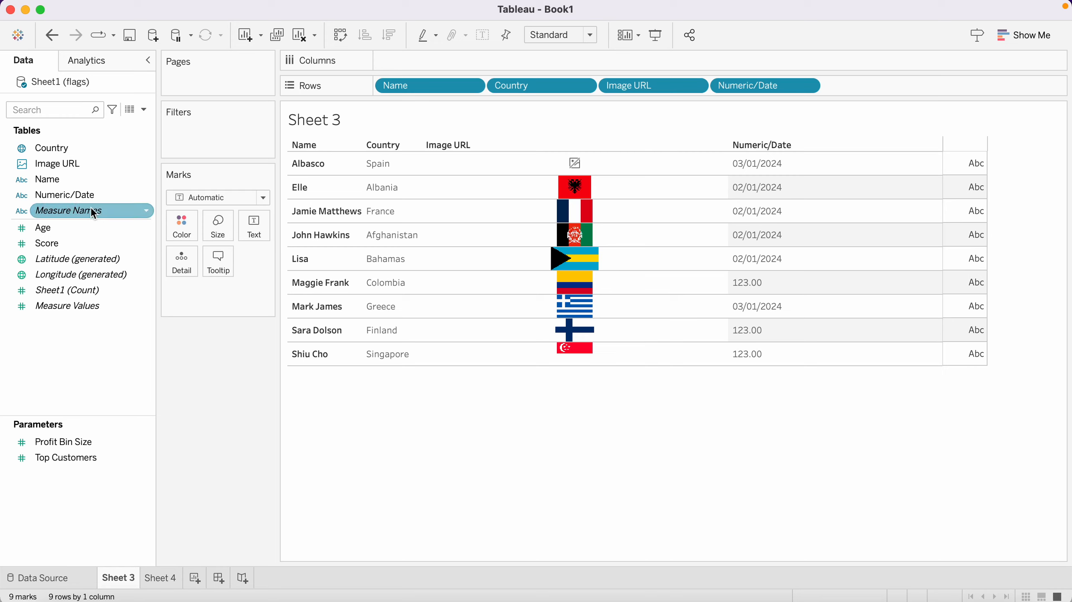
# Change the Numeric/Date field's data type to Date
pyautogui.click(146, 194)
pyautogui.moveTo(192, 353)
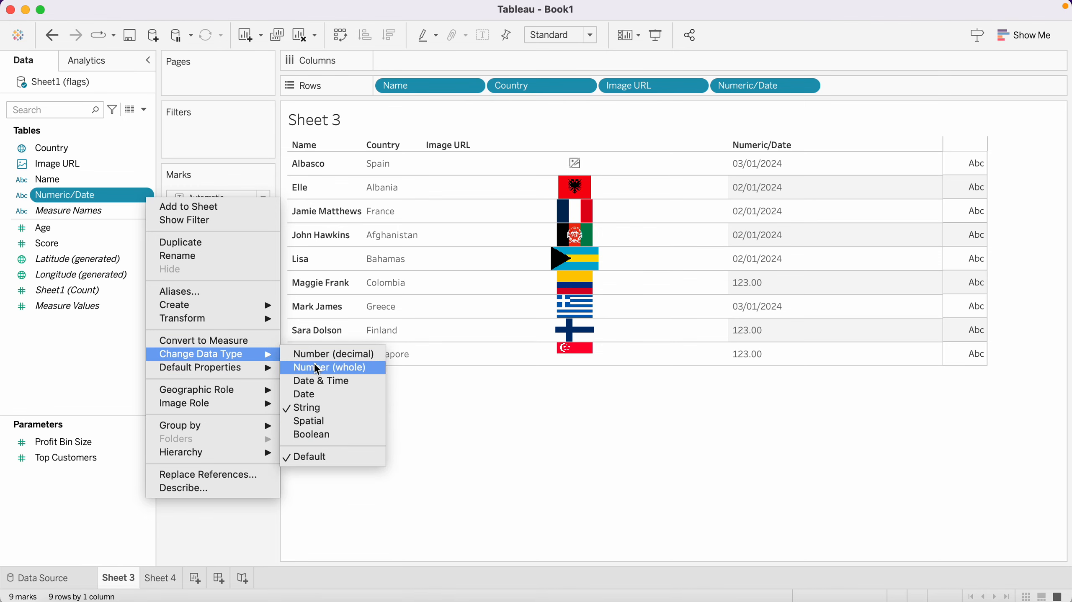
pyautogui.click(315, 394)
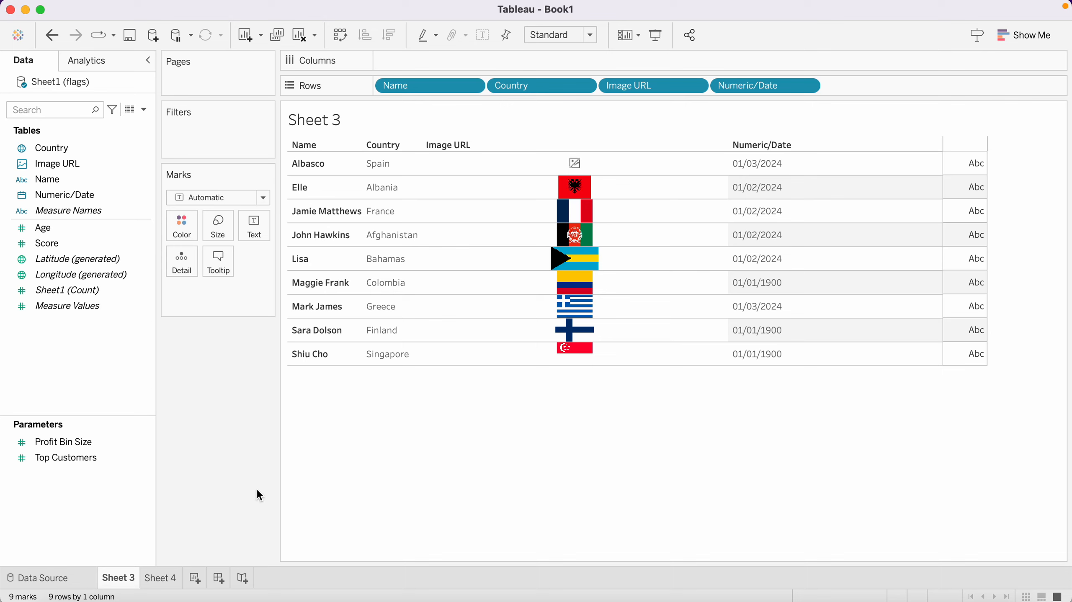
# Add the Age field to the table as text on the Marks card
pyautogui.click(49, 228)
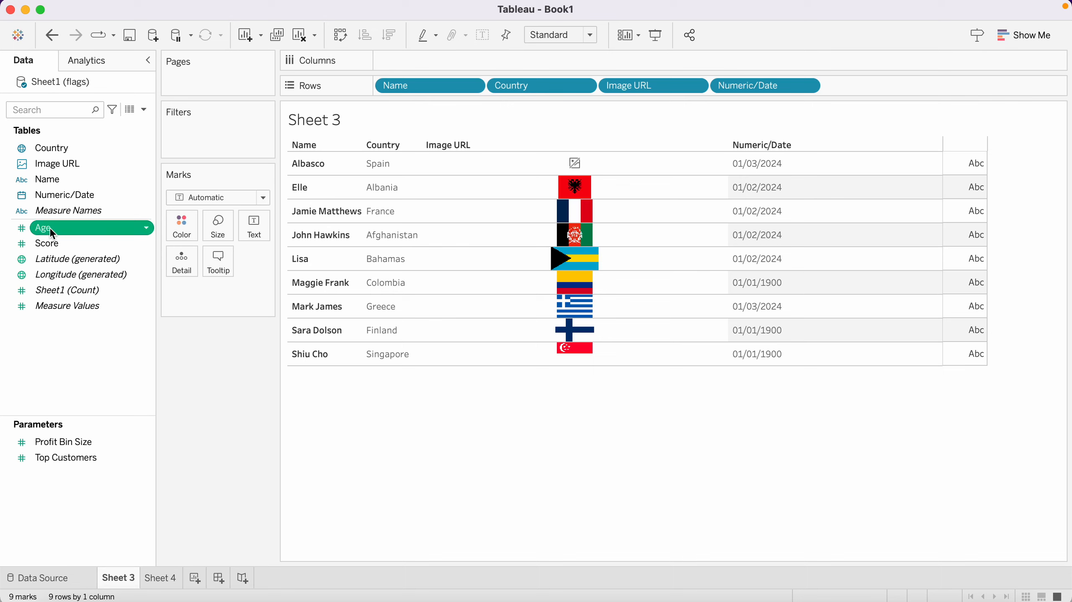
pyautogui.doubleClick(50, 228)
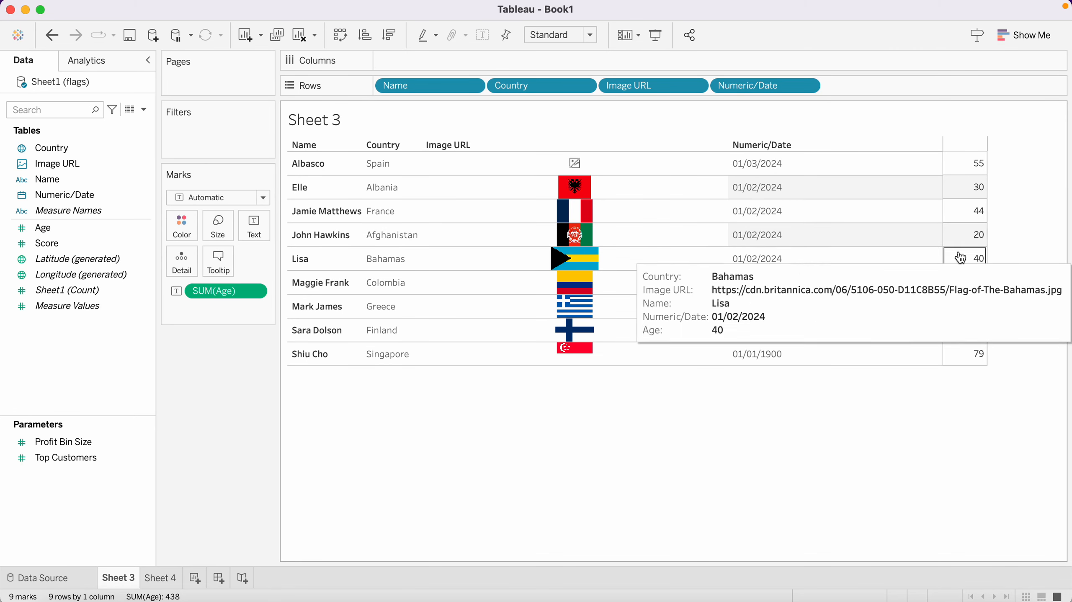
pyautogui.click(254, 291)
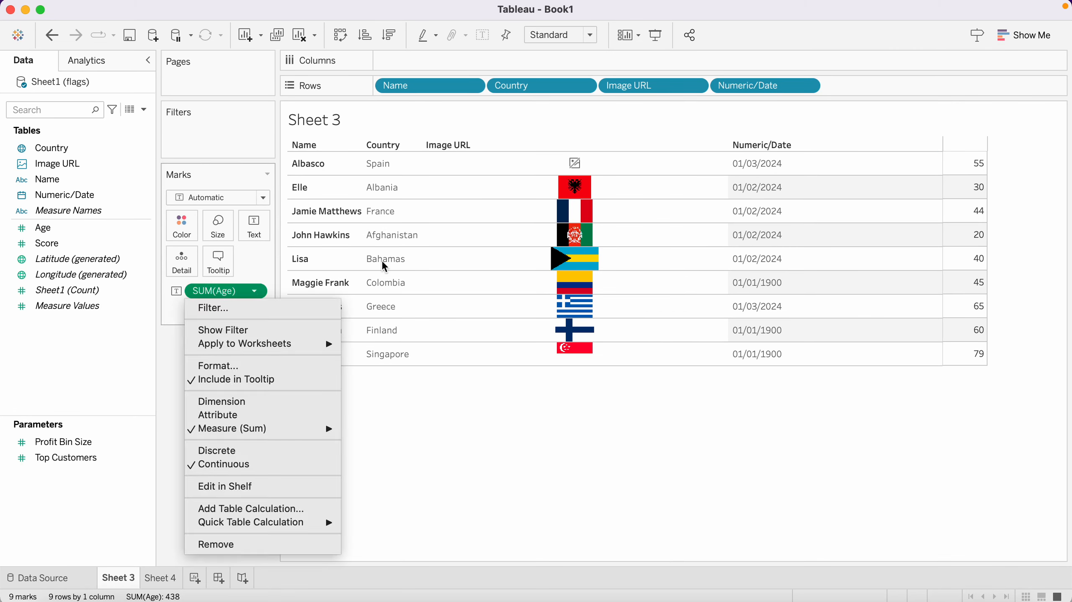
pyautogui.click(417, 430)
# Move SUM(Age) onto the Rows shelf and make it discrete so Age shows as a table column
pyautogui.moveTo(234, 291); pyautogui.dragTo(859, 87)
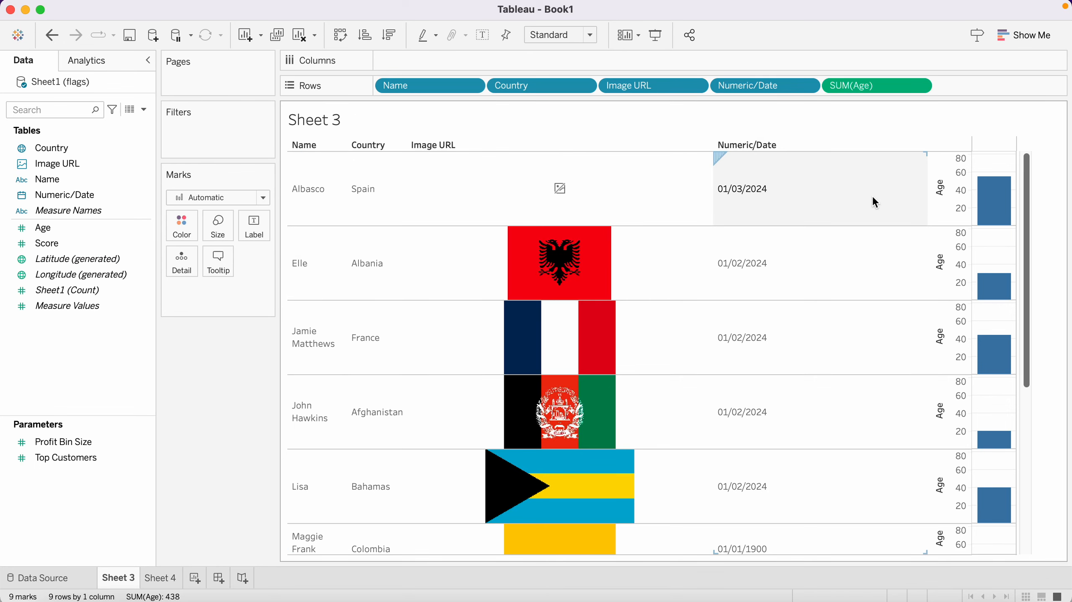
pyautogui.moveTo(1003, 443)
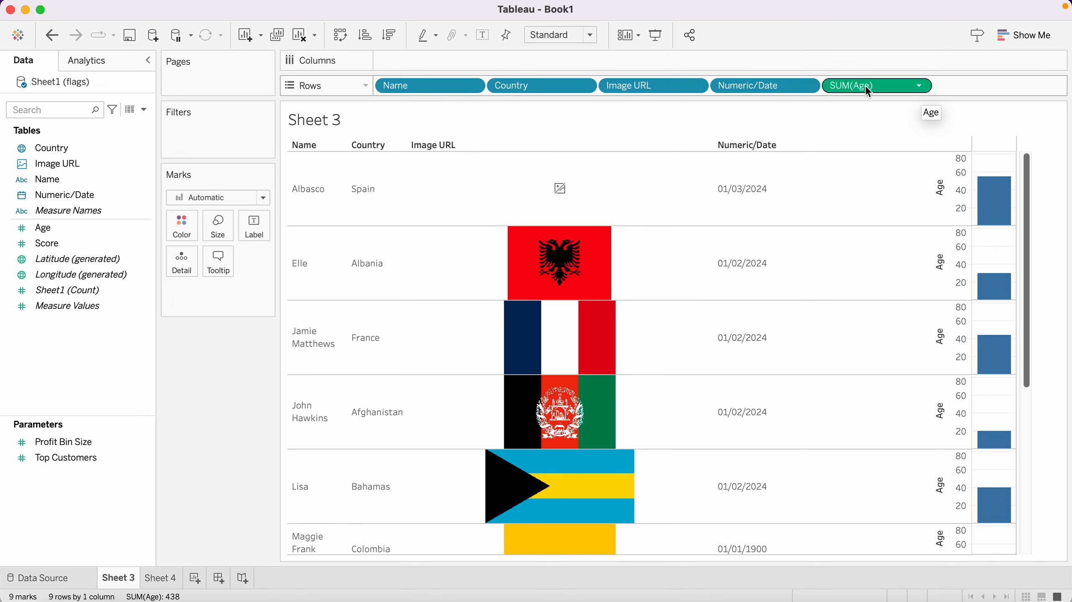
pyautogui.click(919, 87)
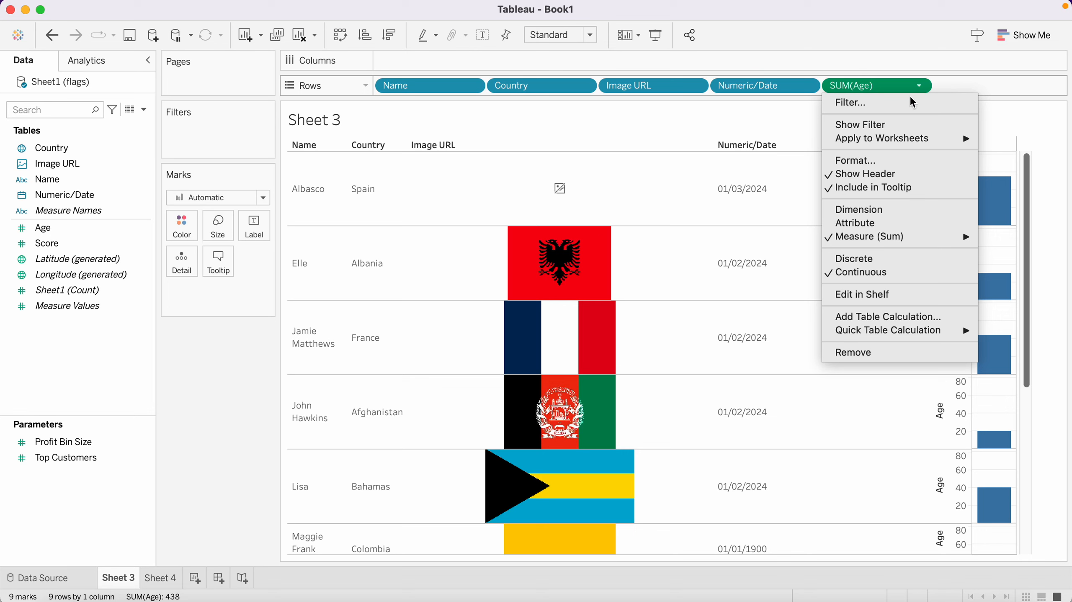
pyautogui.click(856, 259)
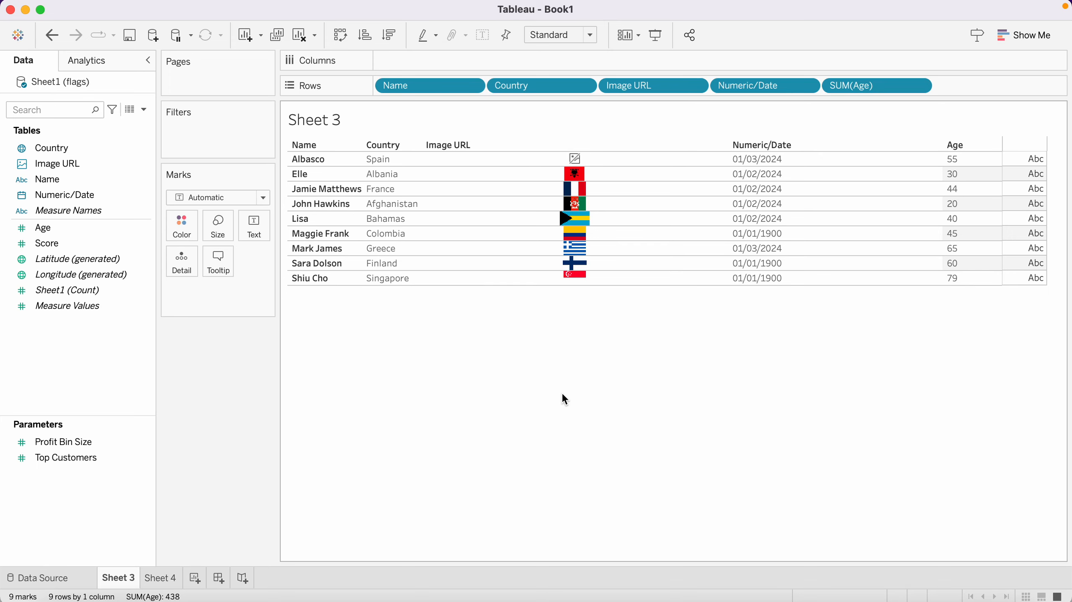
# Open the Data Source page, enlarge the data grid, and view the data type options for the Name column
pyautogui.click(76, 577)
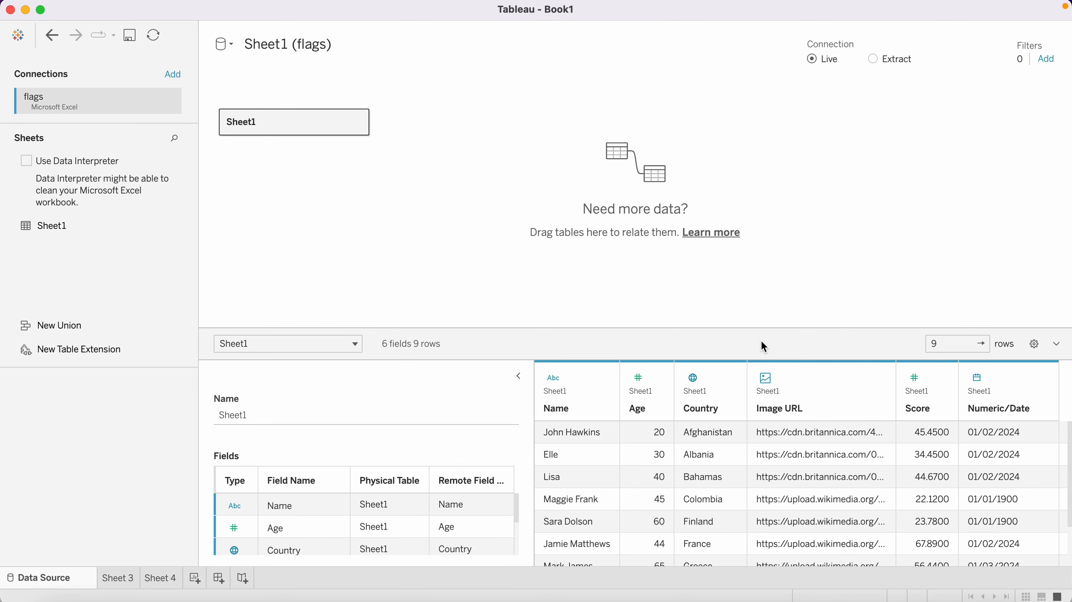
pyautogui.moveTo(768, 333); pyautogui.dragTo(758, 265)
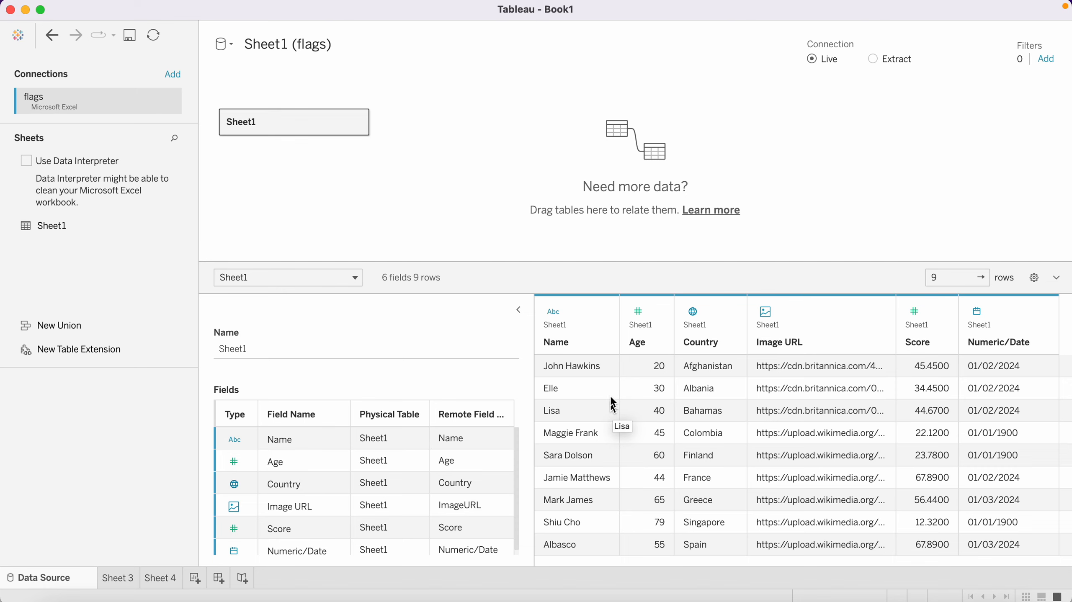
pyautogui.click(554, 315)
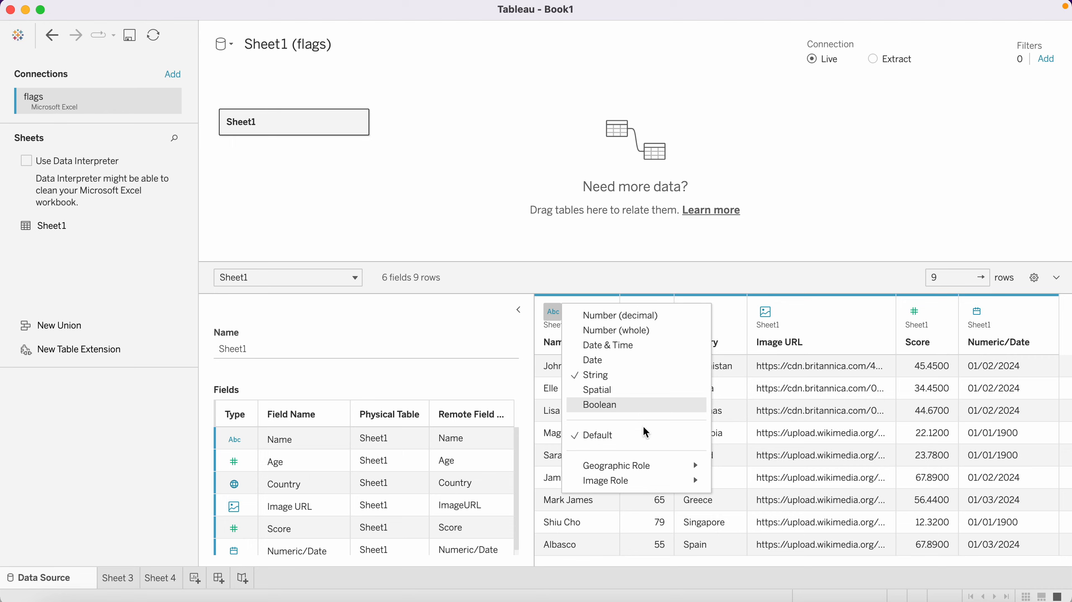
pyautogui.click(665, 281)
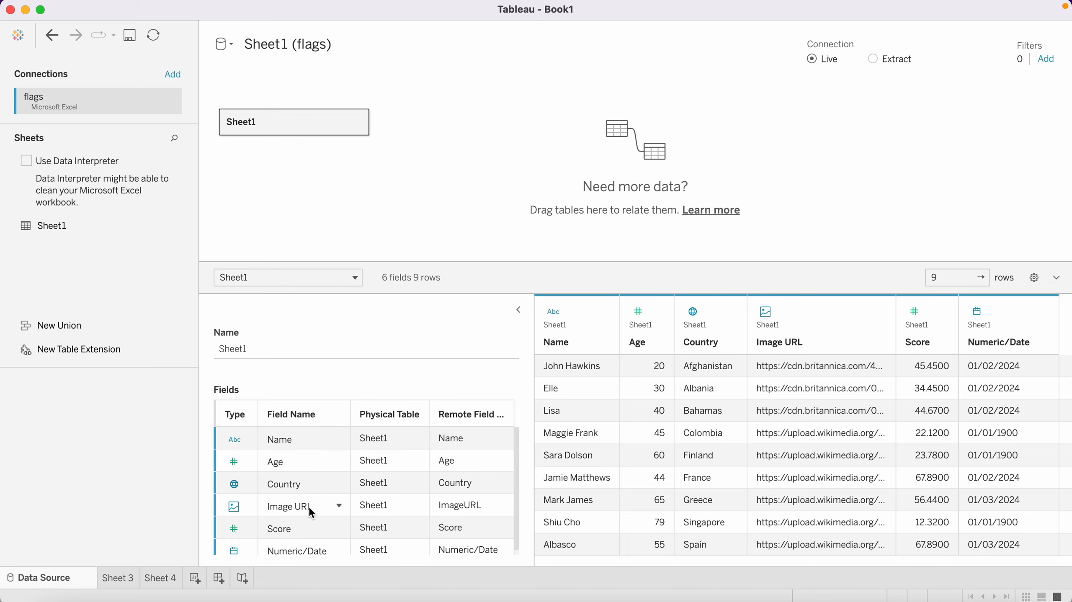
# Rename the Name field as N in the data grid
pyautogui.doubleClick(555, 342)
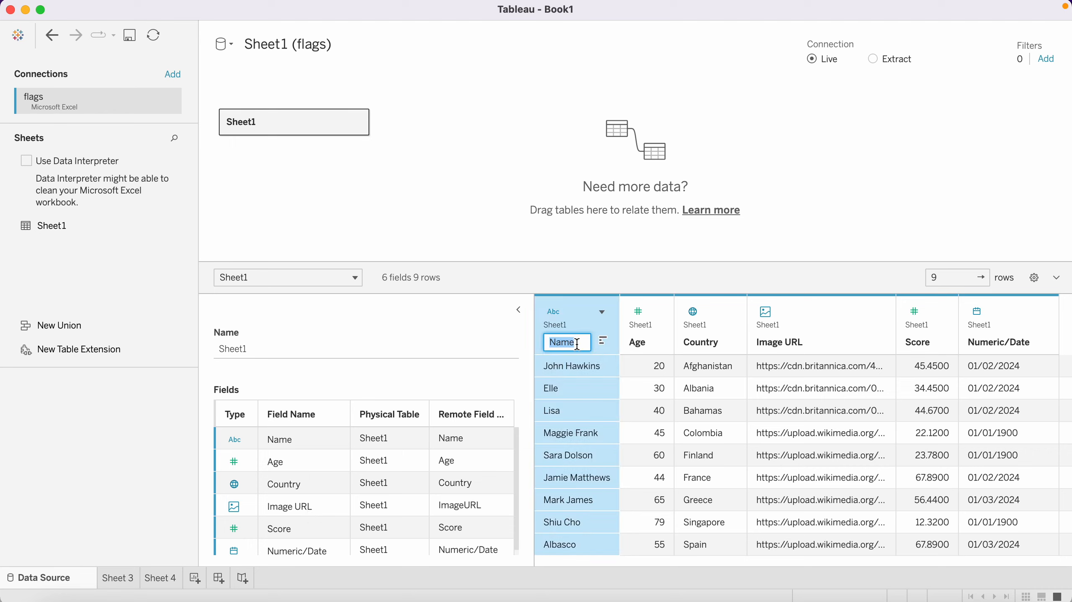
pyautogui.write('N')
pyautogui.press('Return')
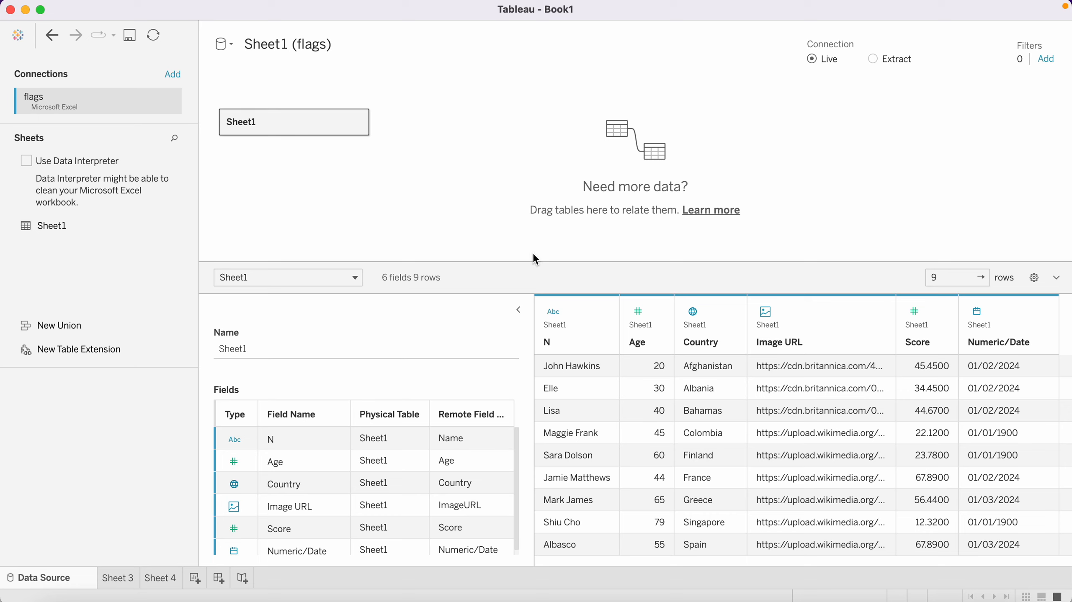
# Clear the preview row count and review the data grid's display and field sorting options
pyautogui.click(943, 275)
pyautogui.press('BackSpace')
pyautogui.click(954, 246)
pyautogui.click(1033, 278)
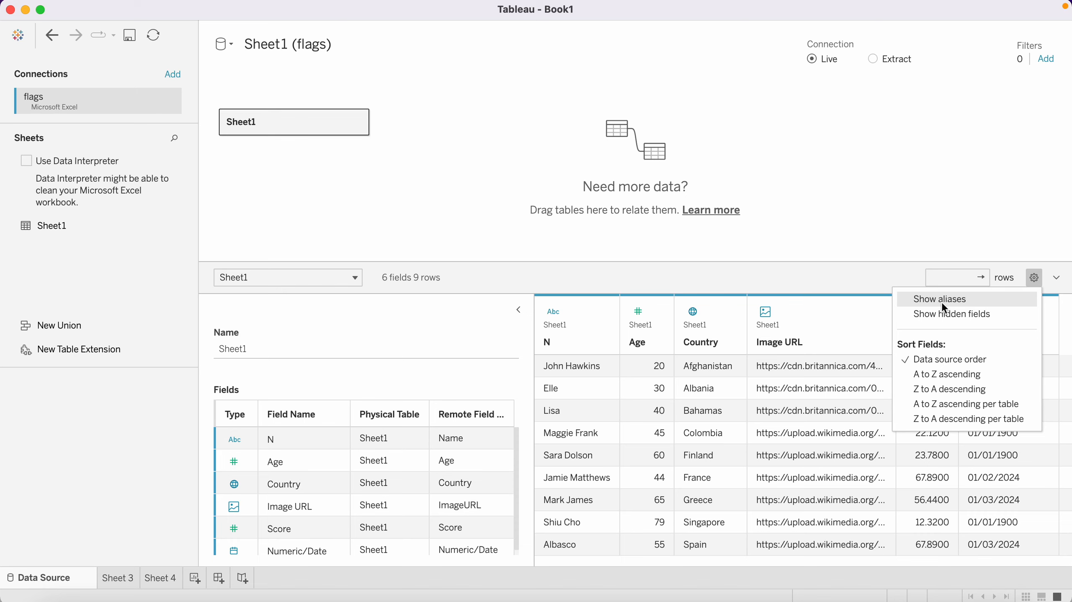
pyautogui.click(906, 228)
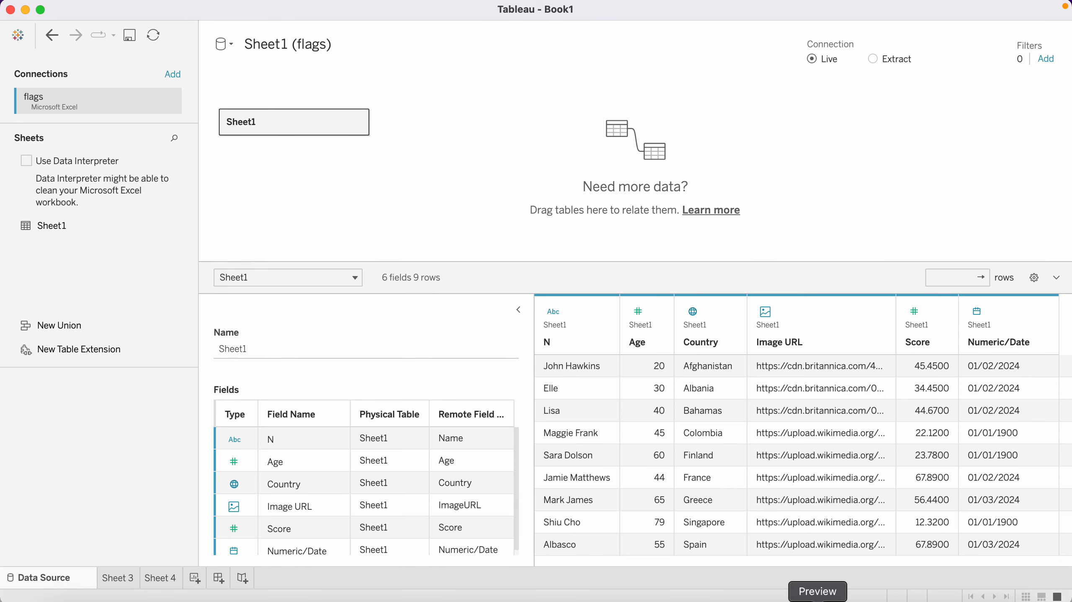
# Switch to PowerPoint and go to the Assignment slide on mixed data types
pyautogui.click(774, 601)
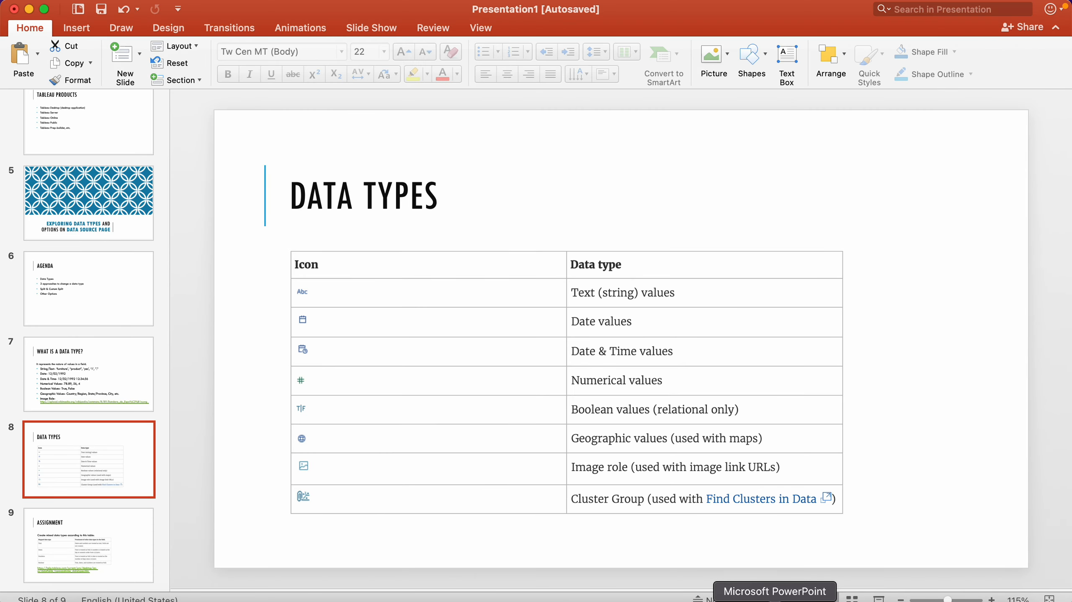
pyautogui.click(116, 558)
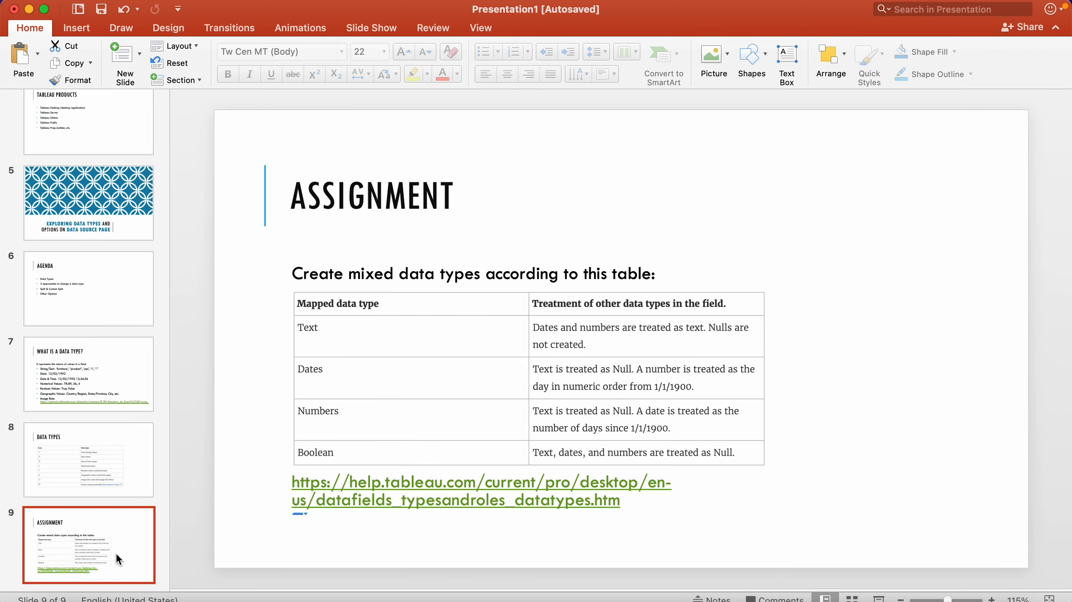